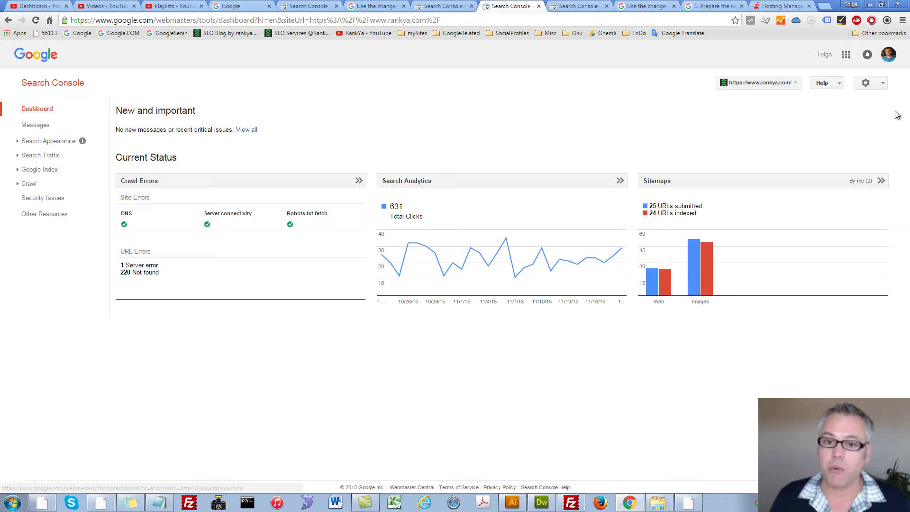
pyautogui.click(884, 84)
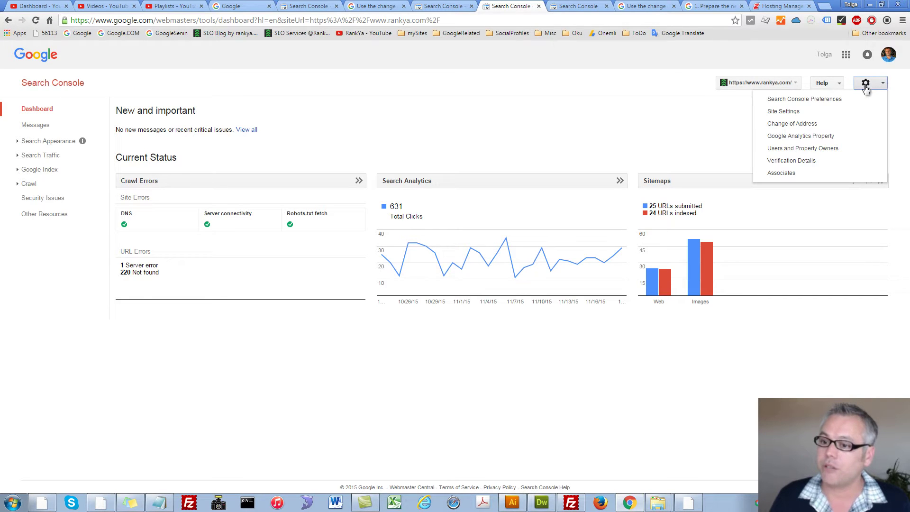
pyautogui.click(780, 126)
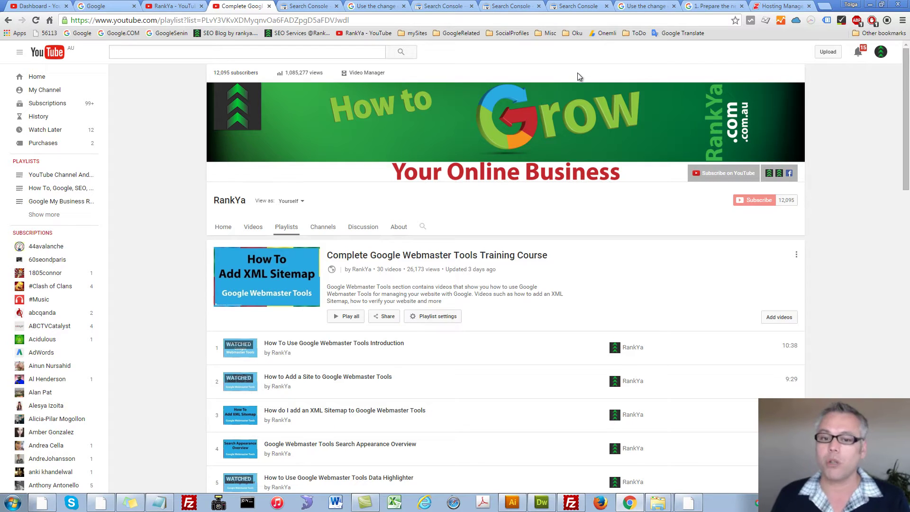
pyautogui.click(507, 7)
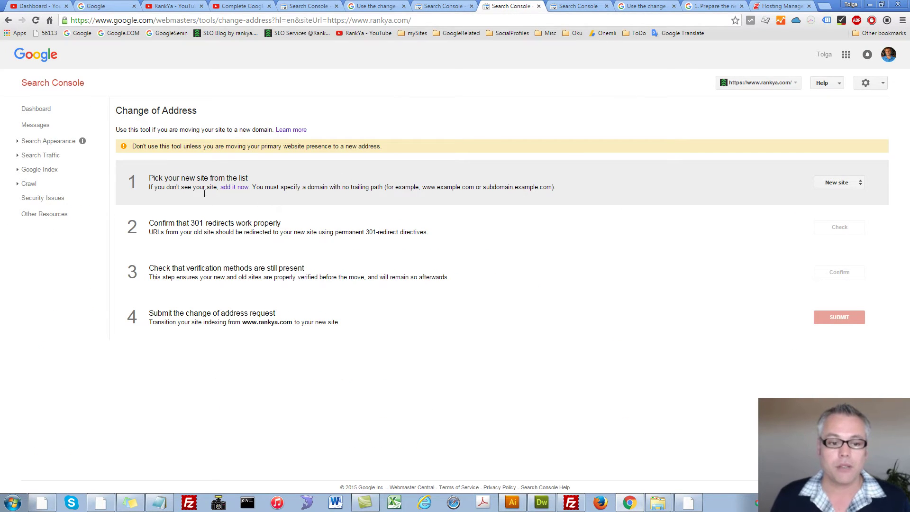
# Step: Highlight the step 2 heading about confirming 301 redirects
pyautogui.moveTo(173, 223); pyautogui.dragTo(264, 222)
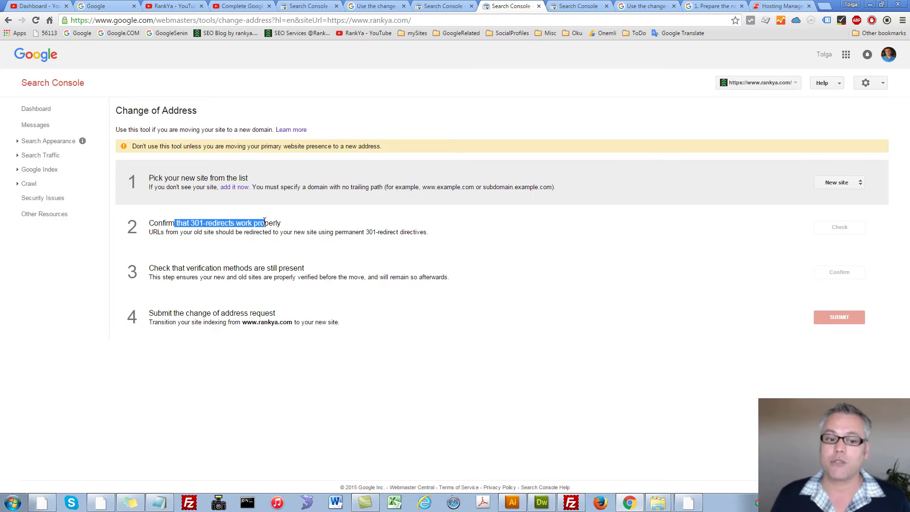
pyautogui.click(193, 231)
pyautogui.moveTo(173, 223); pyautogui.dragTo(281, 227)
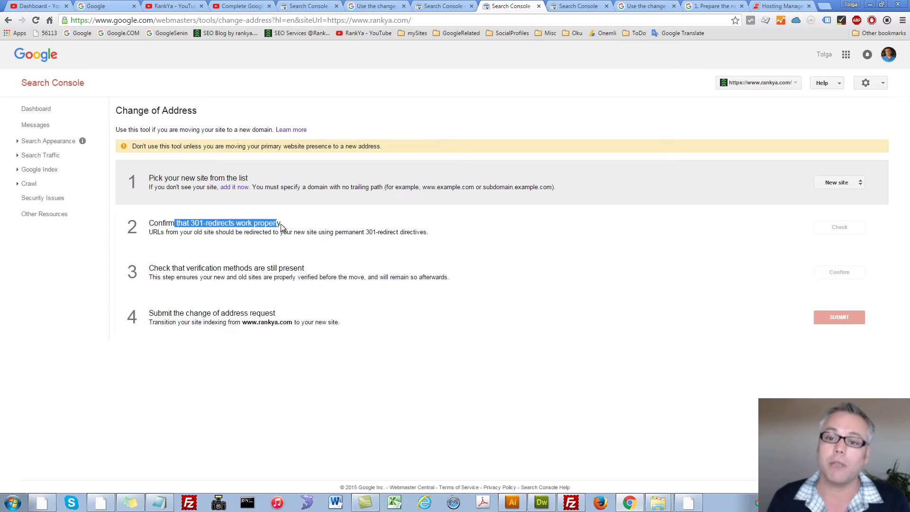
pyautogui.click(281, 227)
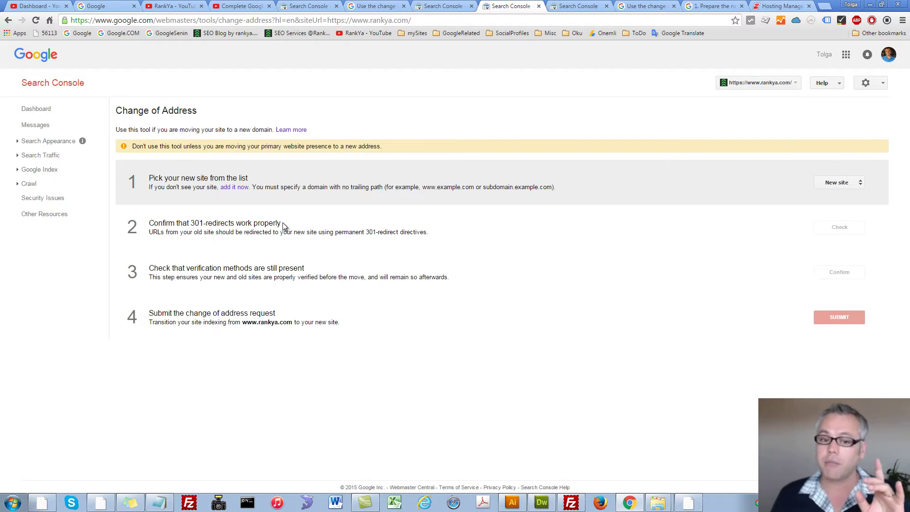
# Step: Show the old site layer, circle myoldsite.com in orange, then undo the strokes
pyautogui.click(512, 501)
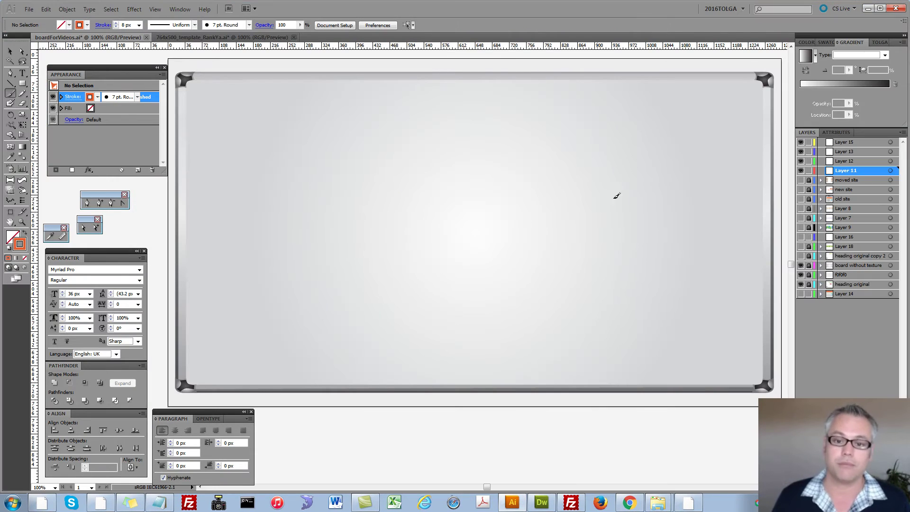
pyautogui.click(800, 199)
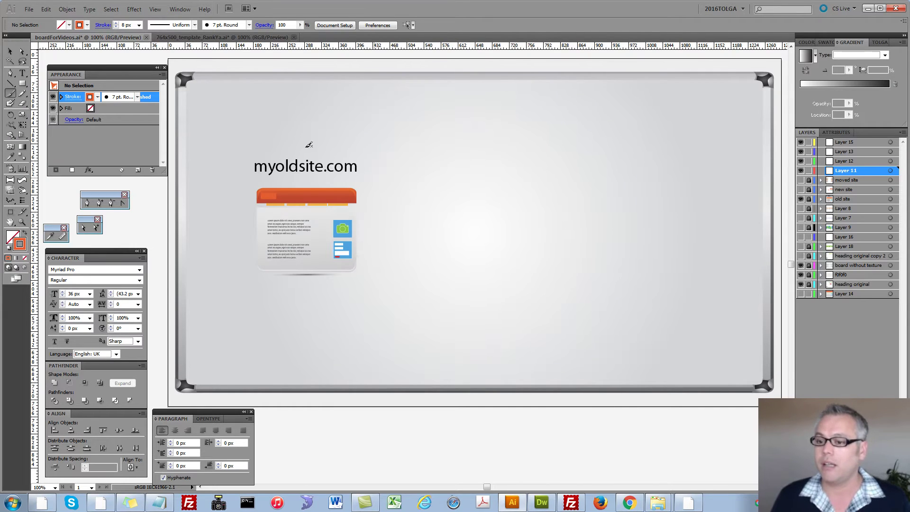
pyautogui.moveTo(280, 129)
pyautogui.mouseDown()
pyautogui.moveTo(215, 157)
pyautogui.moveTo(302, 310)
pyautogui.mouseUp()
pyautogui.moveTo(418, 234)
pyautogui.mouseDown()
pyautogui.moveTo(250, 132)
pyautogui.moveTo(283, 144)
pyautogui.moveTo(543, 137)
pyautogui.mouseUp()
pyautogui.hotkey('ctrl', 'z')
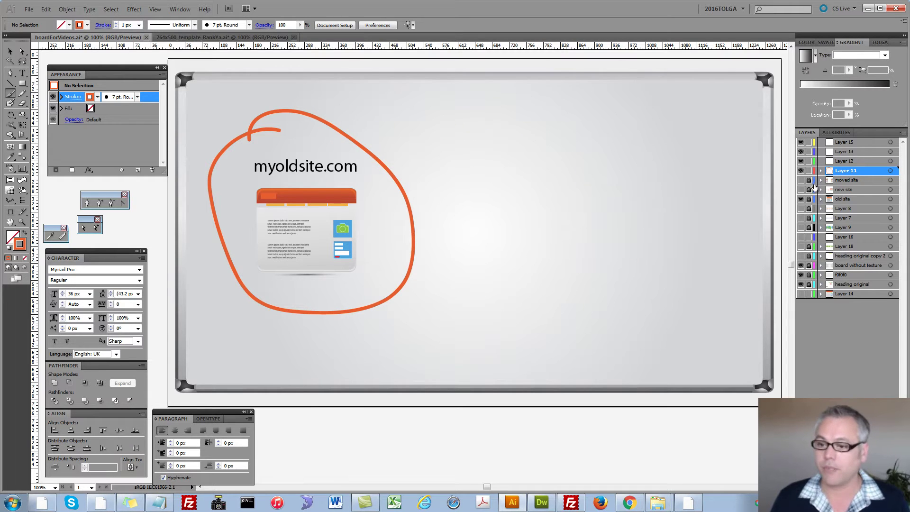
pyautogui.hotkey('ctrl', 'z')
# Step: Show the new site, draw and undo an orange old-to-new arc, then show only the moved-site cards
pyautogui.click(801, 189)
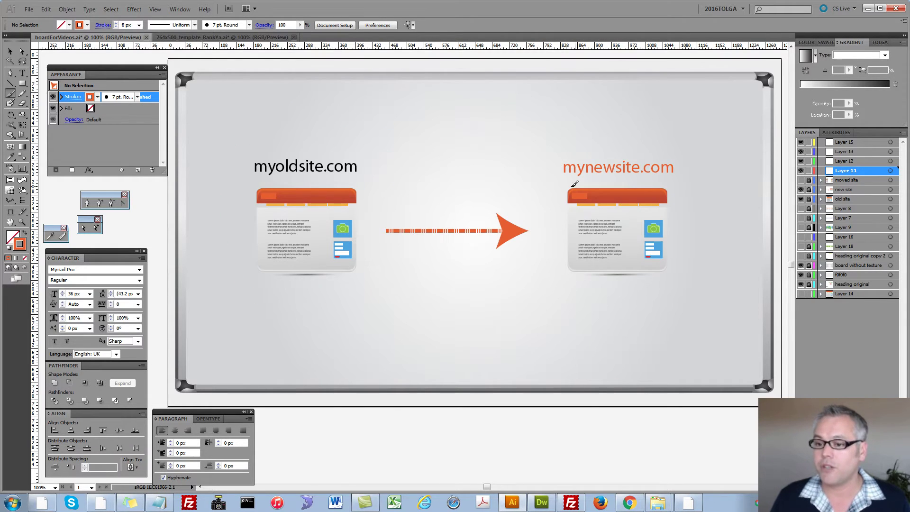
pyautogui.moveTo(553, 176)
pyautogui.mouseDown()
pyautogui.moveTo(711, 171)
pyautogui.moveTo(693, 150)
pyautogui.moveTo(541, 178)
pyautogui.moveTo(548, 177)
pyautogui.mouseUp()
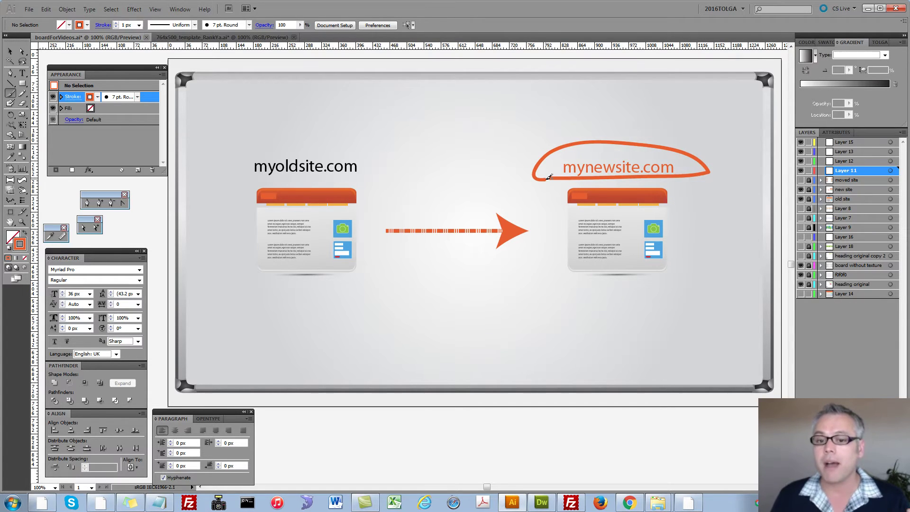
pyautogui.hotkey('ctrl', 'z')
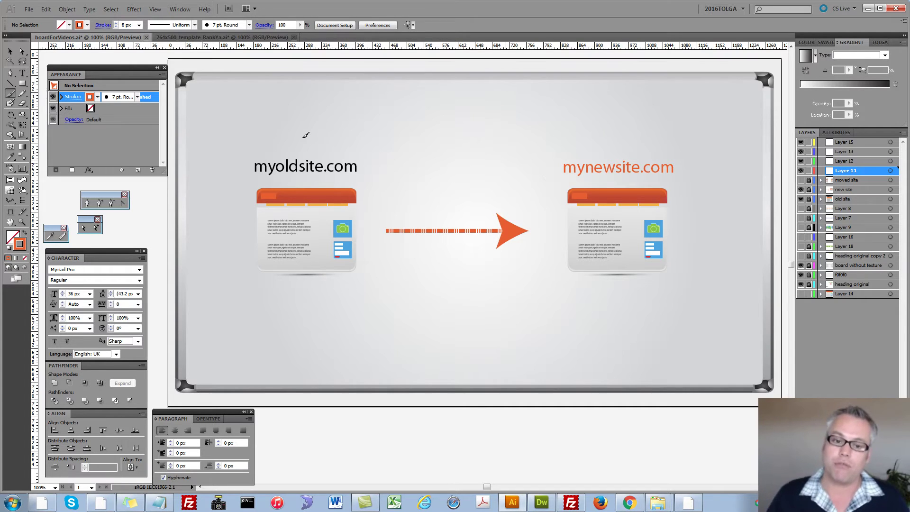
pyautogui.moveTo(257, 139)
pyautogui.mouseDown()
pyautogui.moveTo(251, 144)
pyautogui.moveTo(347, 270)
pyautogui.moveTo(325, 136)
pyautogui.moveTo(258, 134)
pyautogui.moveTo(269, 143)
pyautogui.mouseUp()
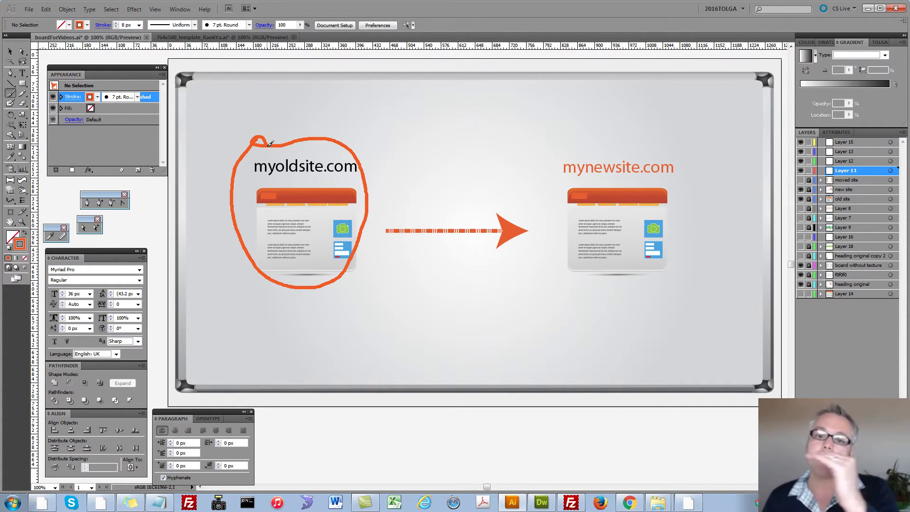
pyautogui.moveTo(270, 143)
pyautogui.mouseDown()
pyautogui.moveTo(616, 173)
pyautogui.moveTo(641, 211)
pyautogui.mouseUp()
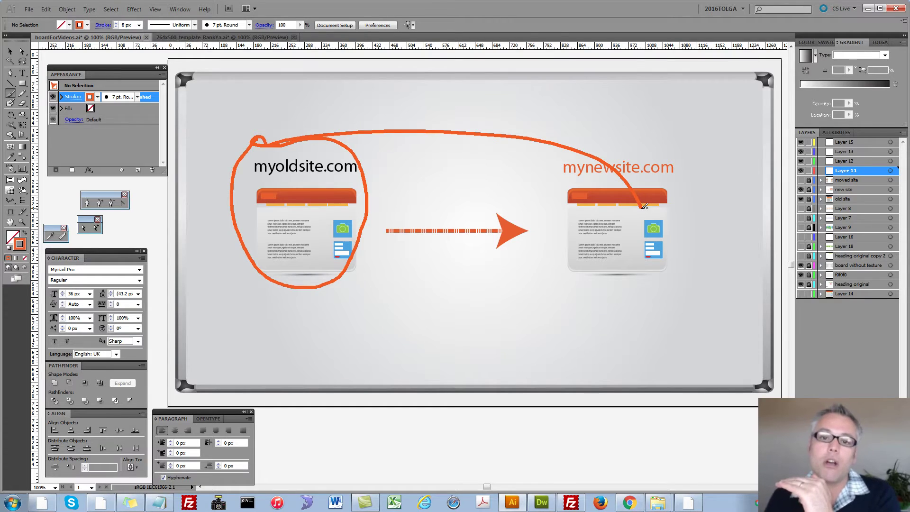
pyautogui.hotkey('ctrl', 'z')
pyautogui.hotkey('ctrl', 'z')
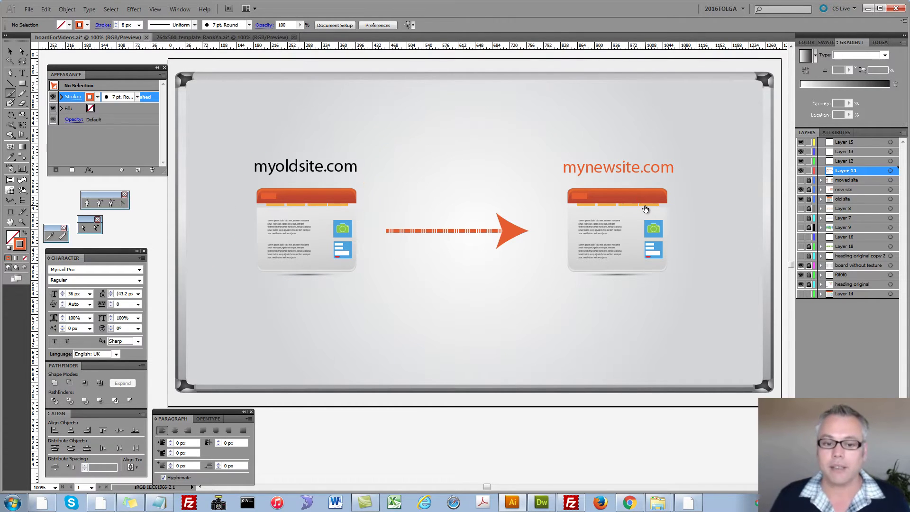
pyautogui.moveTo(807, 202); pyautogui.dragTo(799, 189)
pyautogui.click(800, 180)
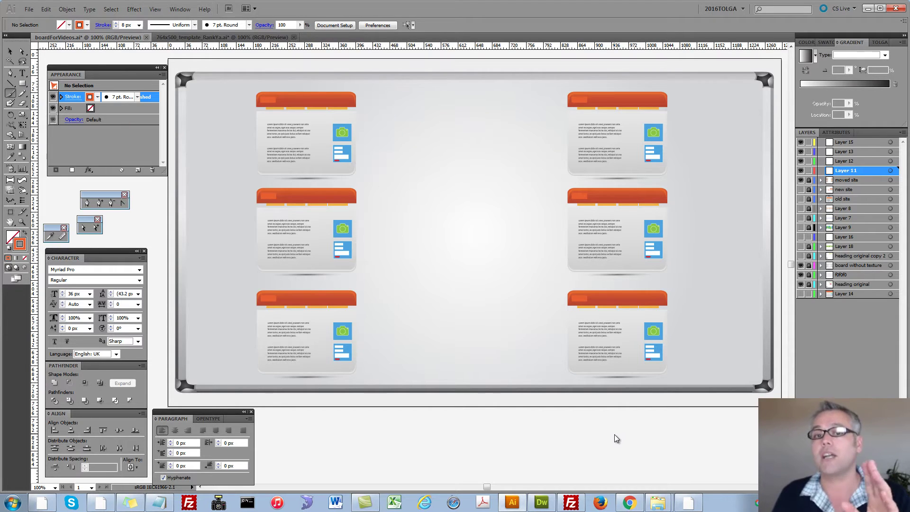
# Step: Go to the Hosting Manager home and open Domains > Redirects
pyautogui.click(631, 504)
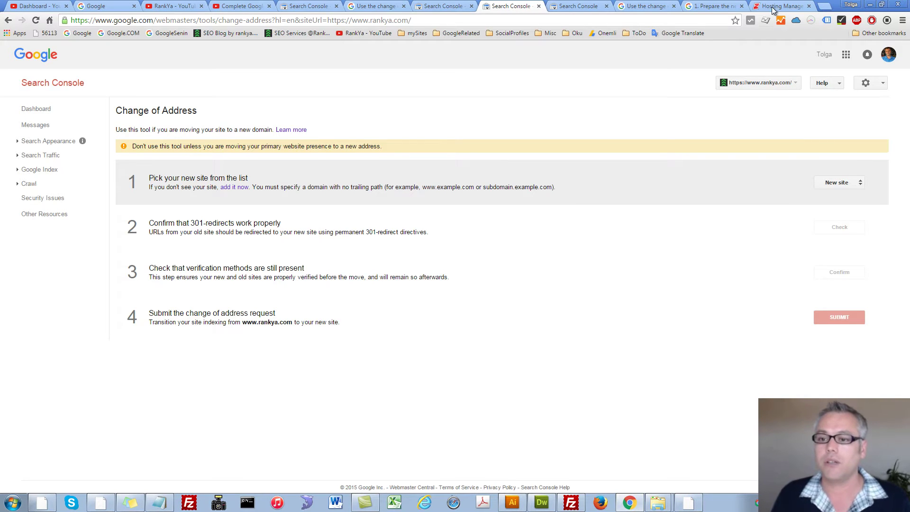
pyautogui.click(780, 7)
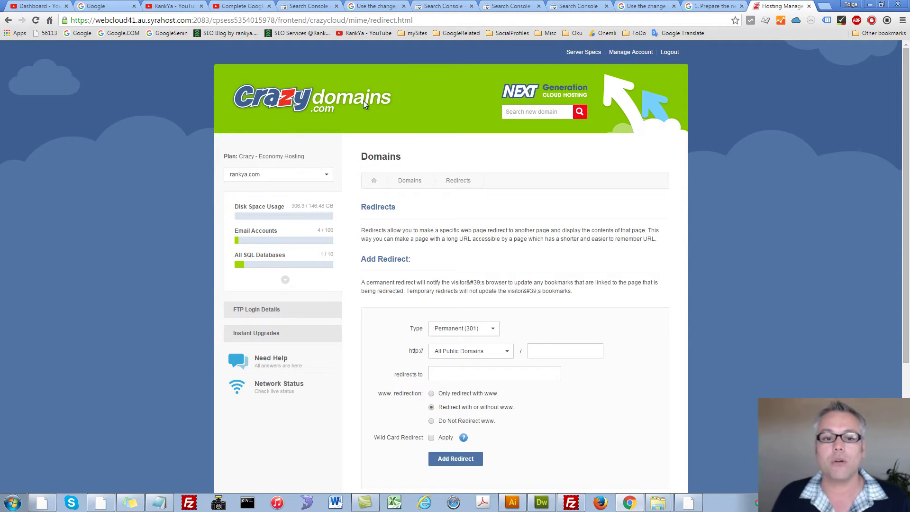
pyautogui.click(373, 180)
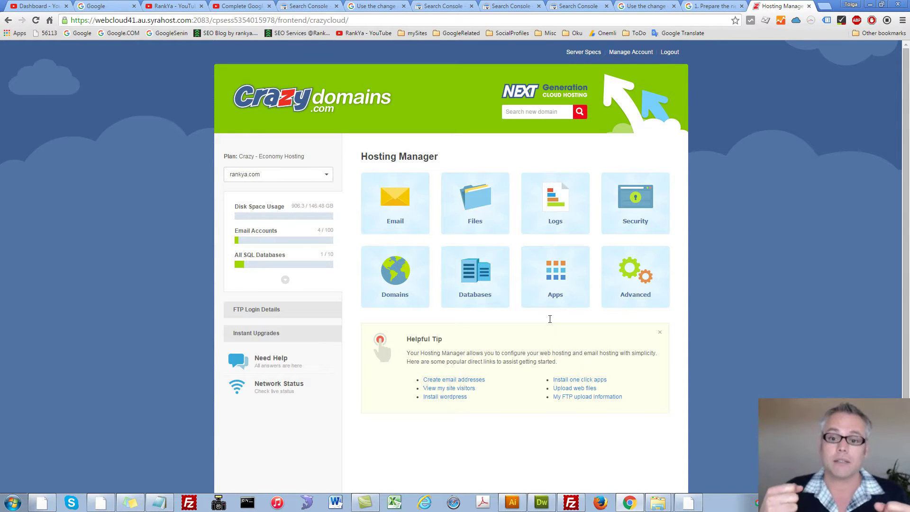
pyautogui.click(396, 280)
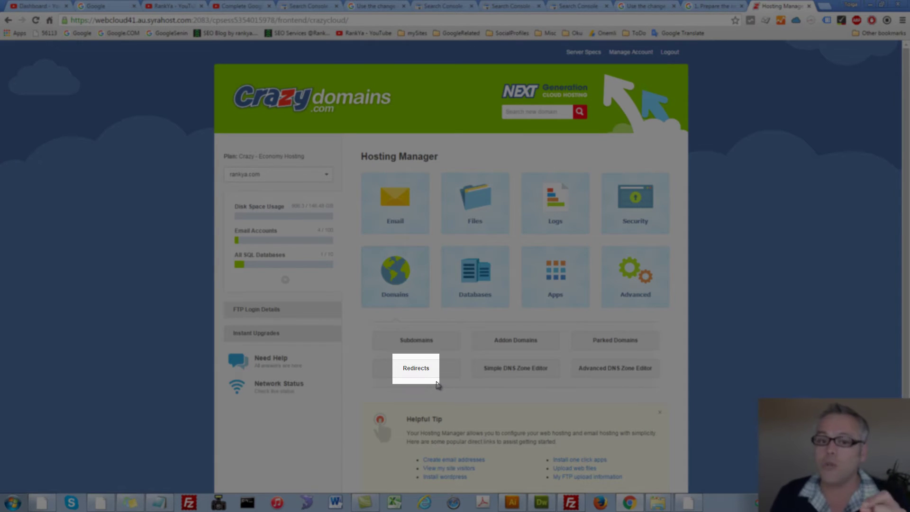
pyautogui.click(412, 370)
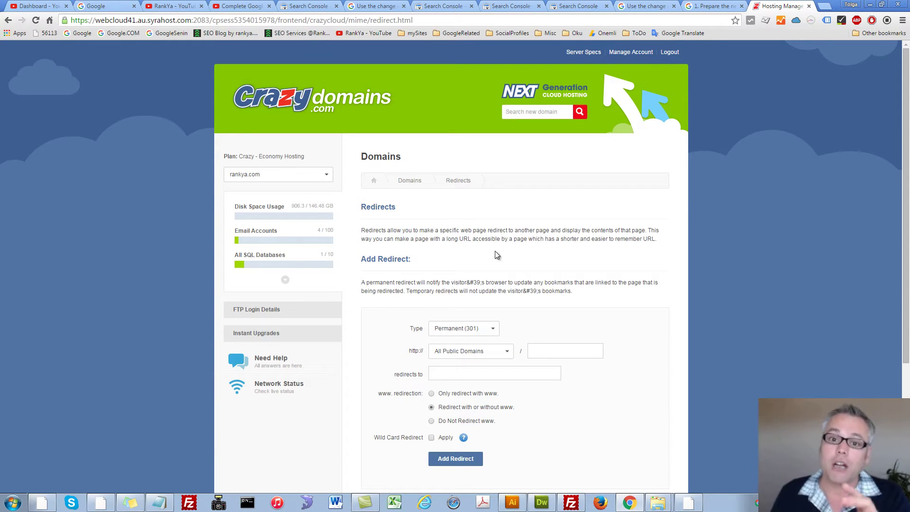
# Step: Choose rankya.com as the domain for the Permanent (301) redirect
pyautogui.scroll(-2, 500, 257)
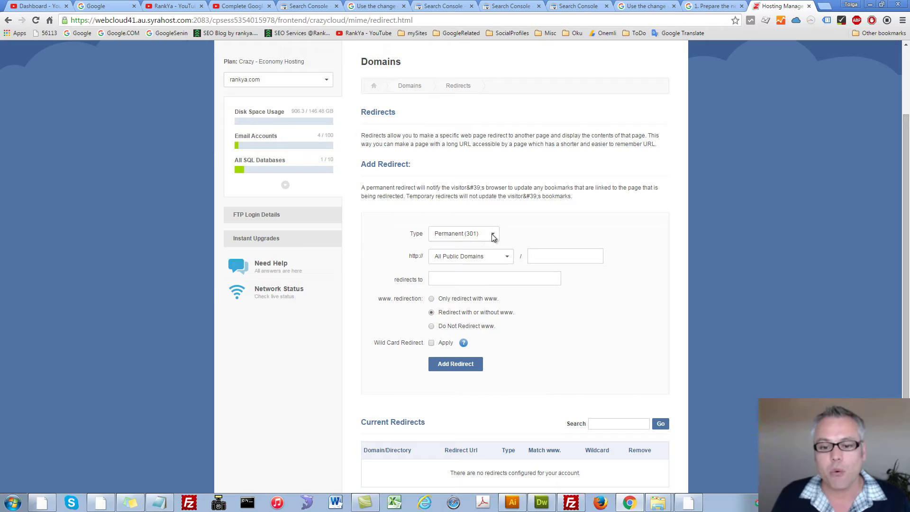
pyautogui.click(501, 257)
pyautogui.click(462, 284)
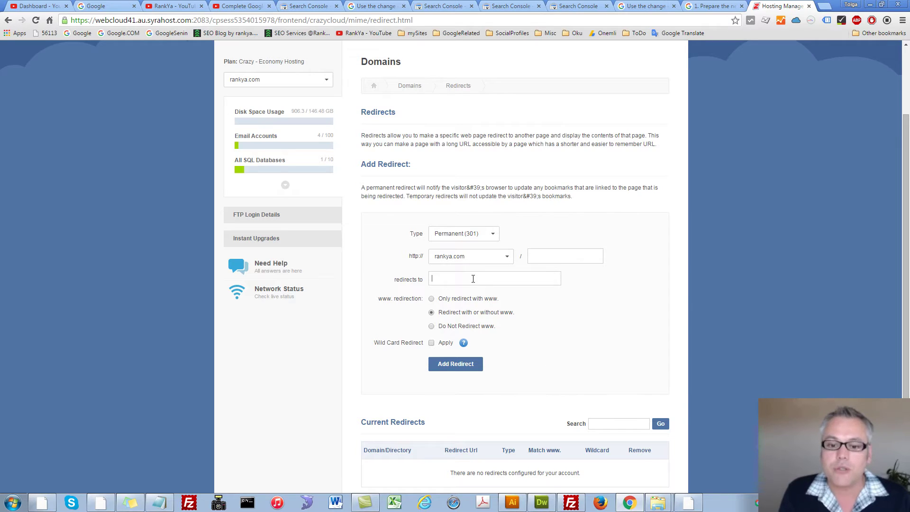
pyautogui.write('http')
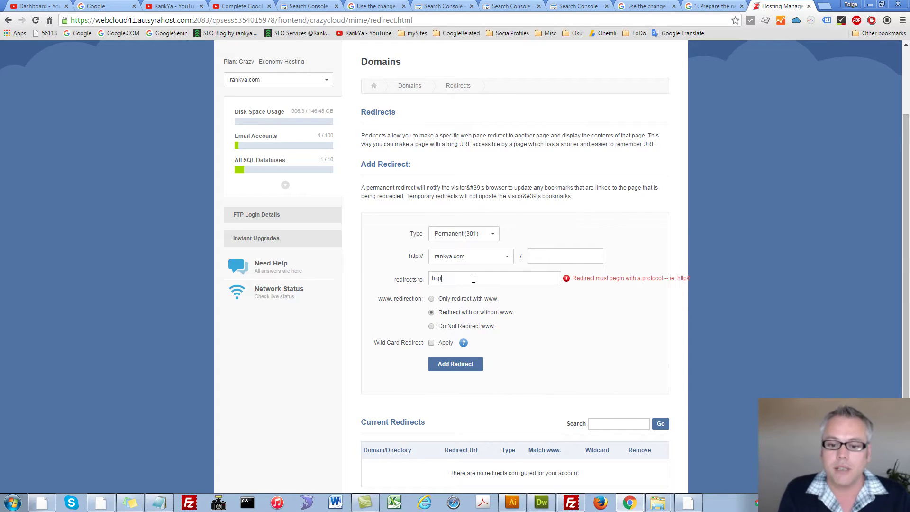
pyautogui.write('s:')
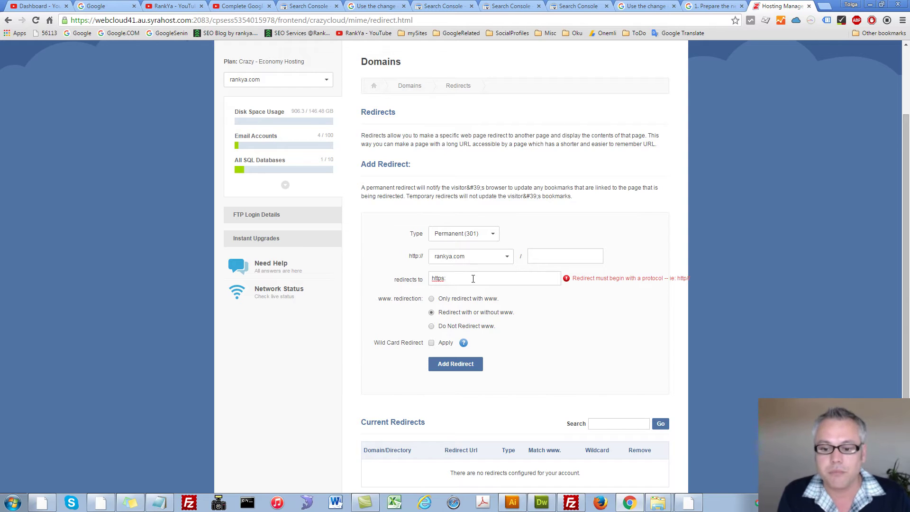
pyautogui.write('//')
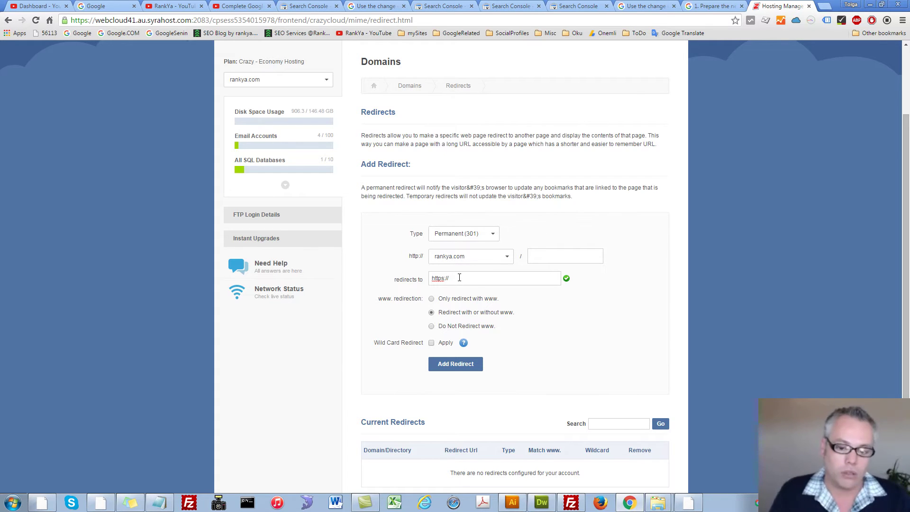
pyautogui.write('w')
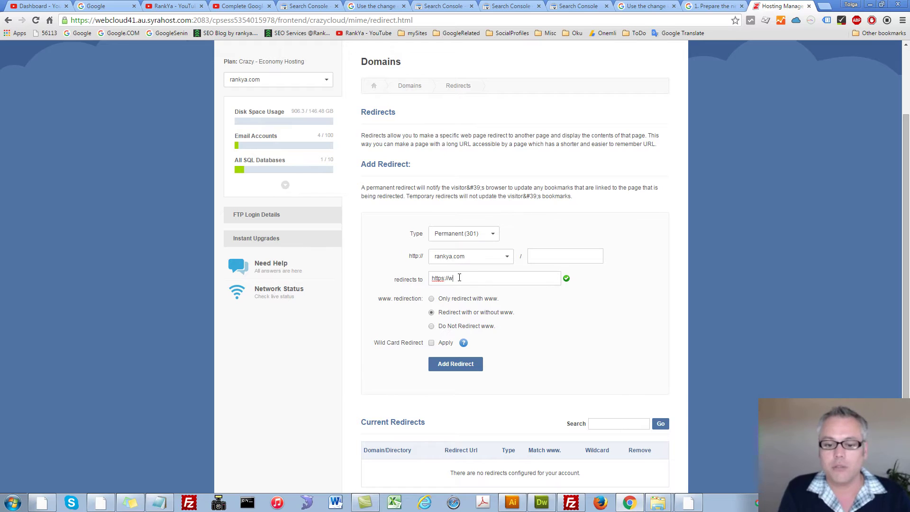
pyautogui.write('ww.newd')
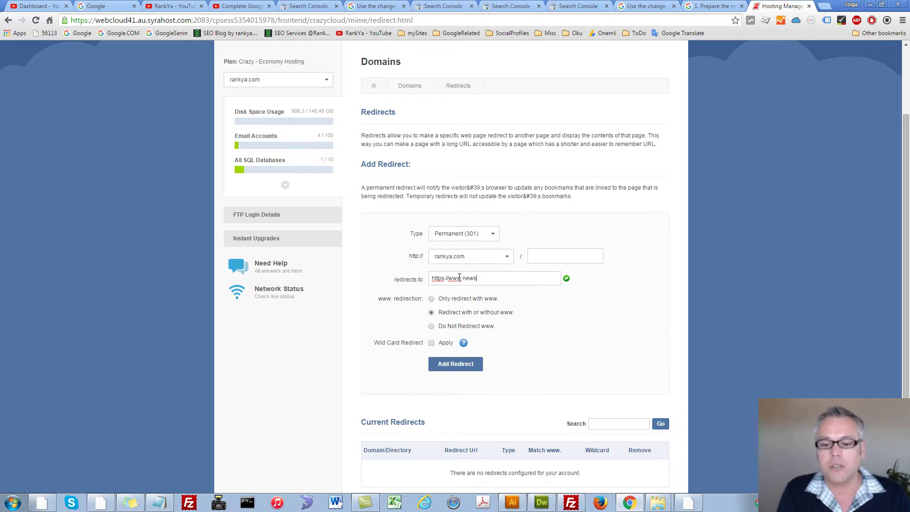
pyautogui.write('omain.com')
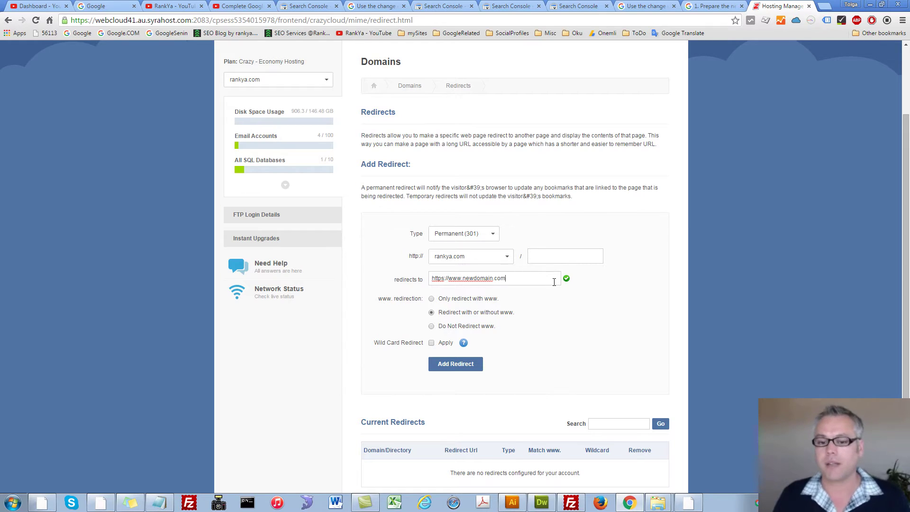
pyautogui.click(539, 258)
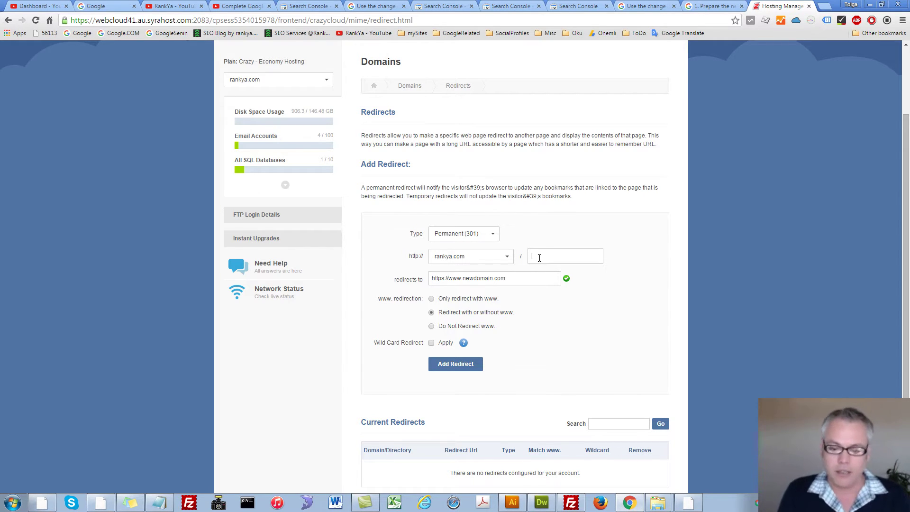
pyautogui.write('abc.html')
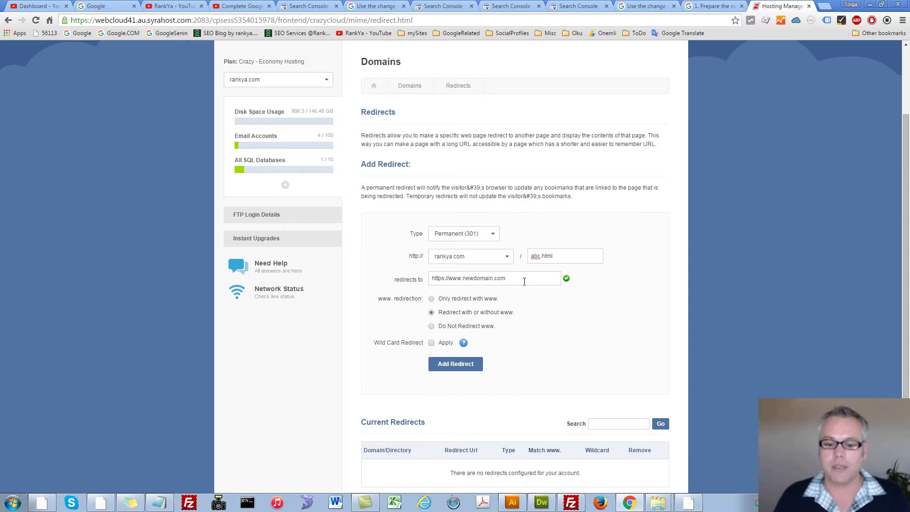
pyautogui.click(525, 280)
pyautogui.write('/')
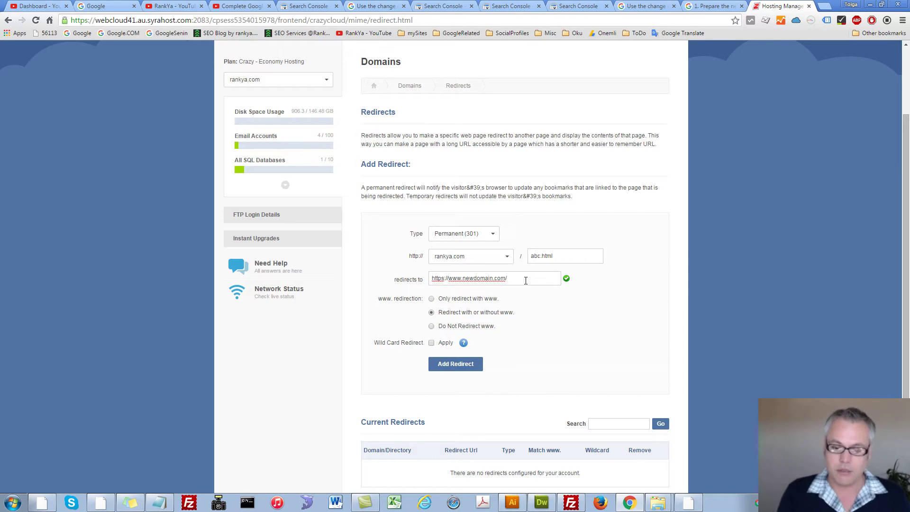
pyautogui.write('abc.html')
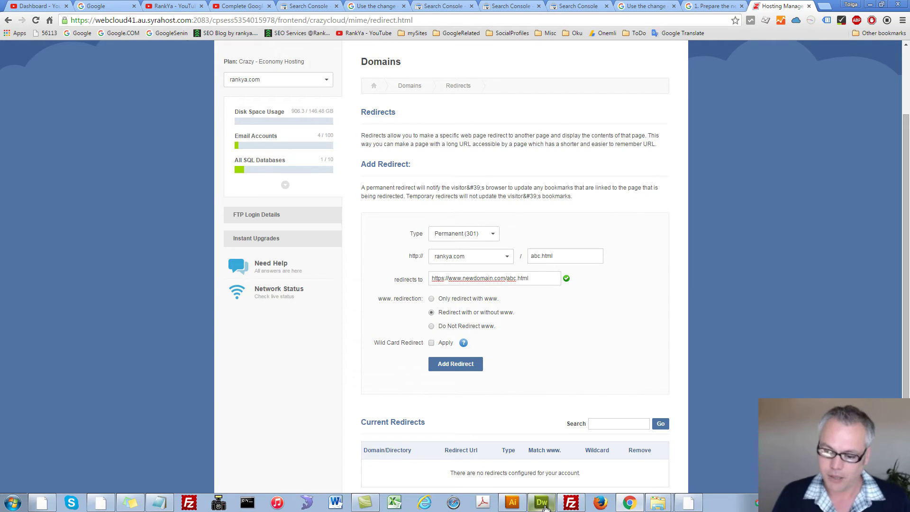
pyautogui.scroll(2, 523, 175)
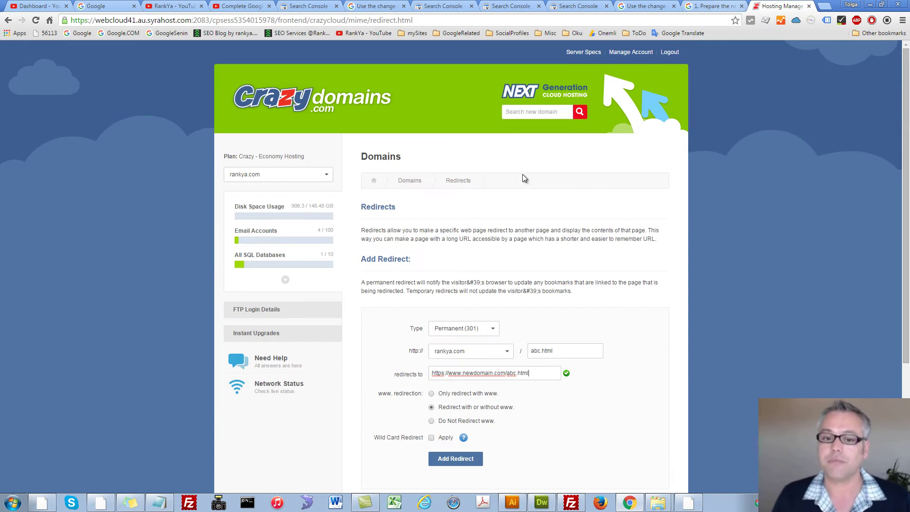
pyautogui.press('Return')
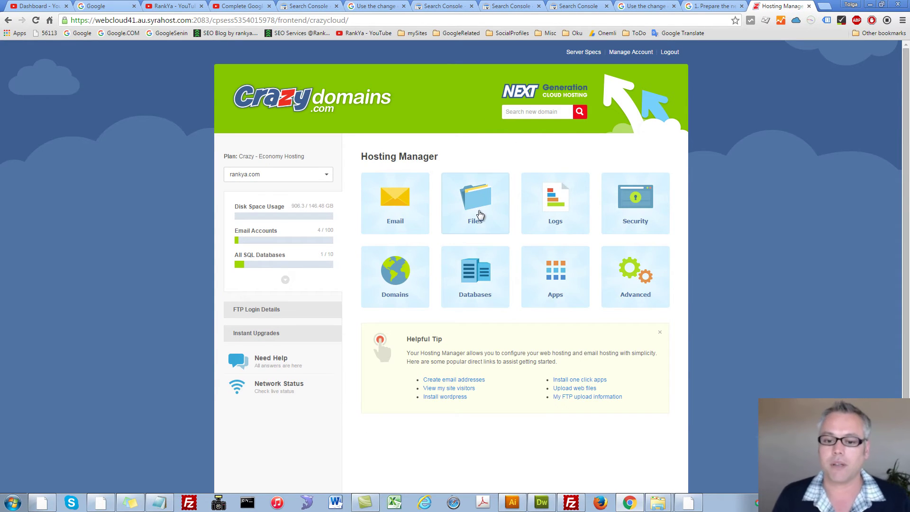
# Step: Open File Manager from the Files tile in a new tab showing public_html
pyautogui.click(493, 179)
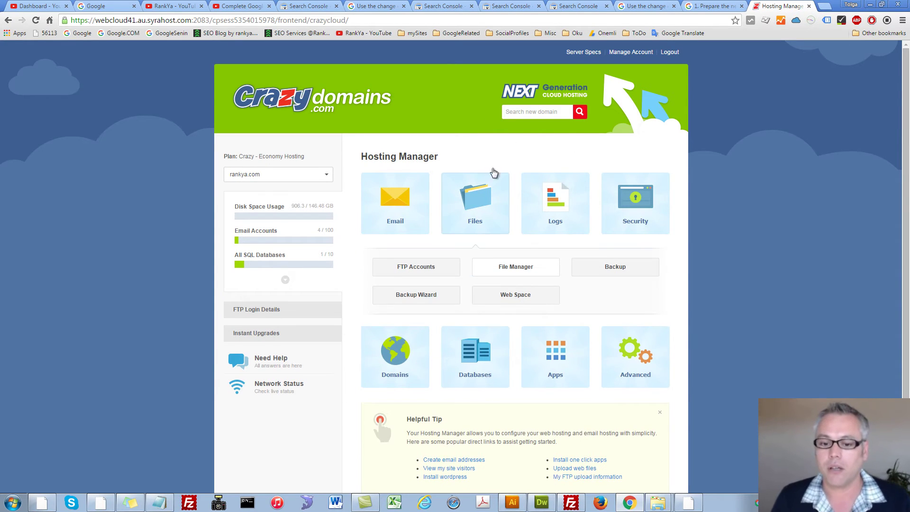
pyautogui.click(514, 273)
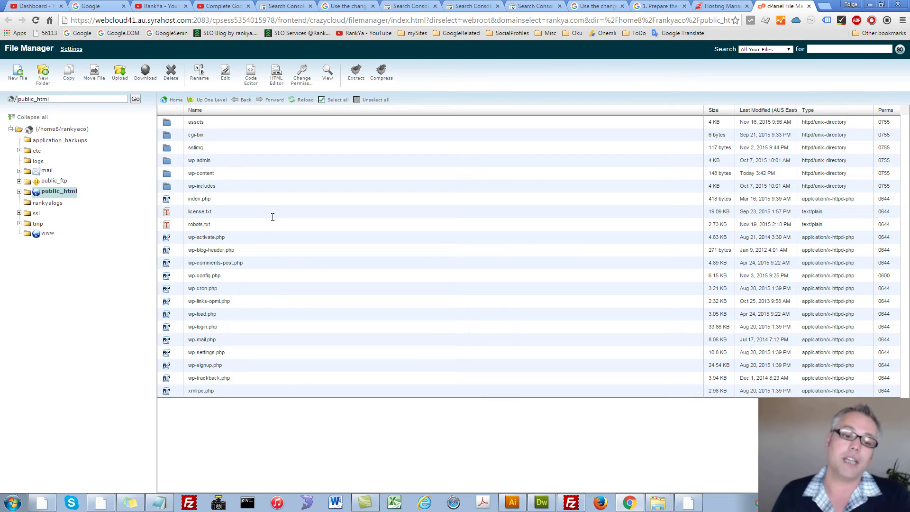
# Step: In Dreamweaver, close header.php, open .htaccess and select the line 27 rewrite rule
pyautogui.click(542, 503)
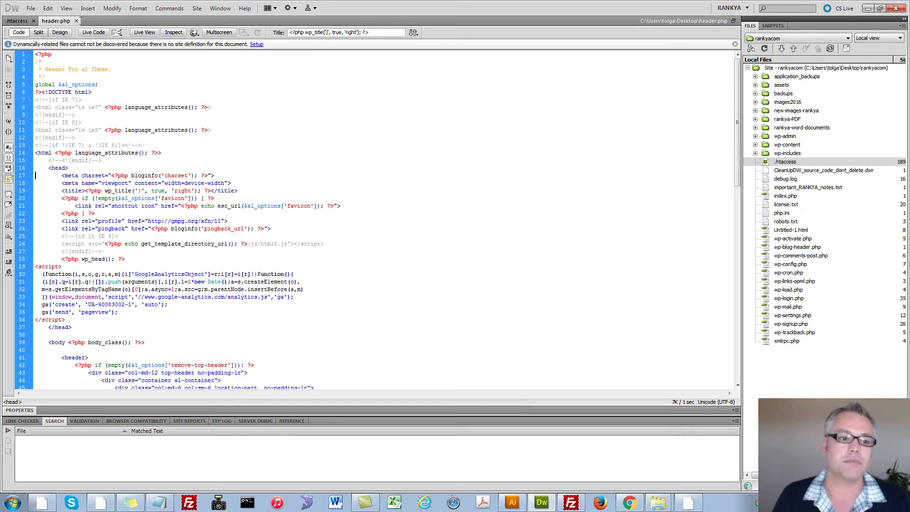
pyautogui.click(76, 20)
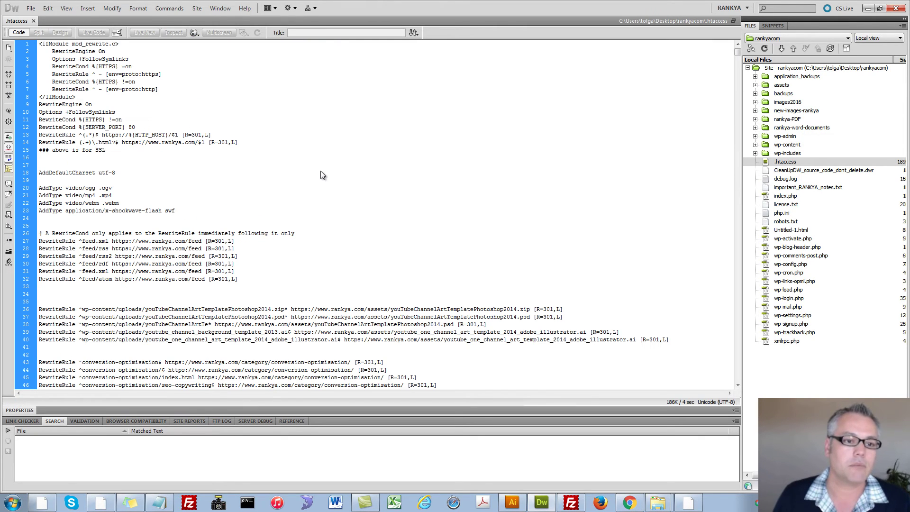
pyautogui.click(781, 162)
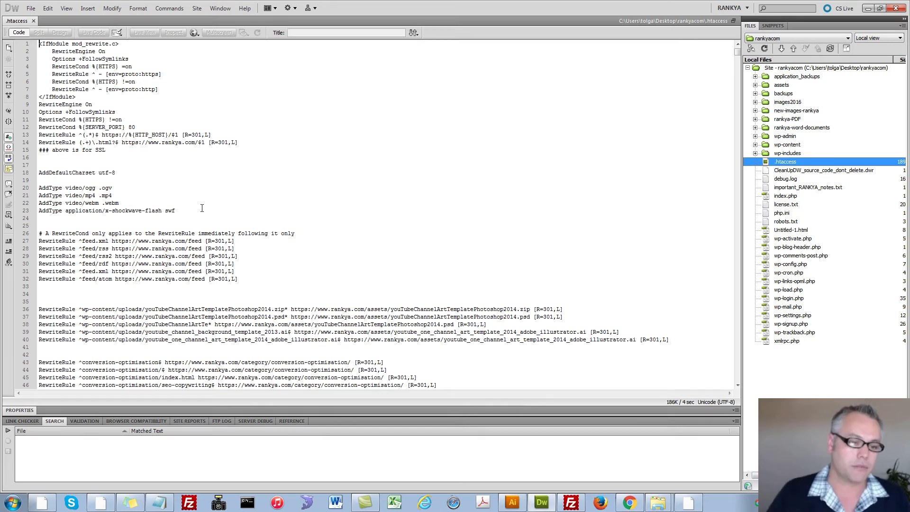
pyautogui.click(249, 279)
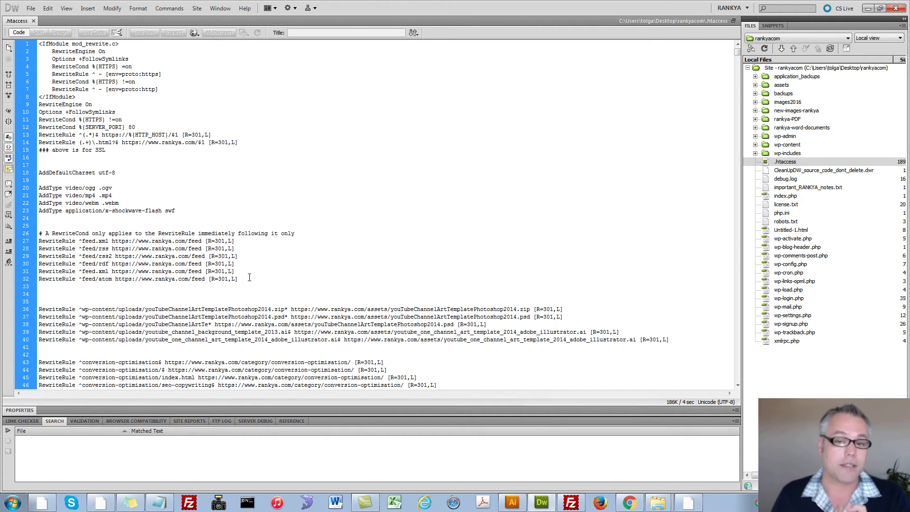
pyautogui.moveTo(244, 276); pyautogui.dragTo(36, 240)
pyautogui.click(157, 249)
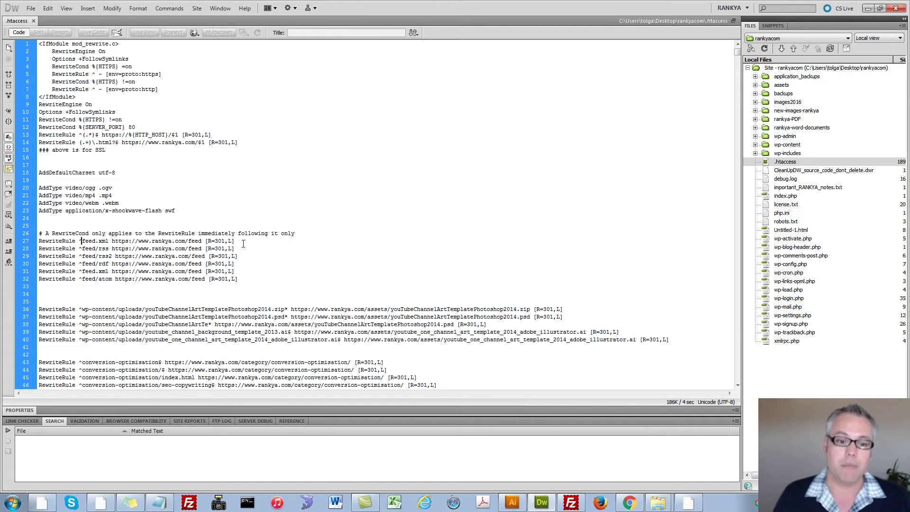
pyautogui.moveTo(243, 243); pyautogui.dragTo(35, 242)
pyautogui.hotkey('ctrl', 'c')
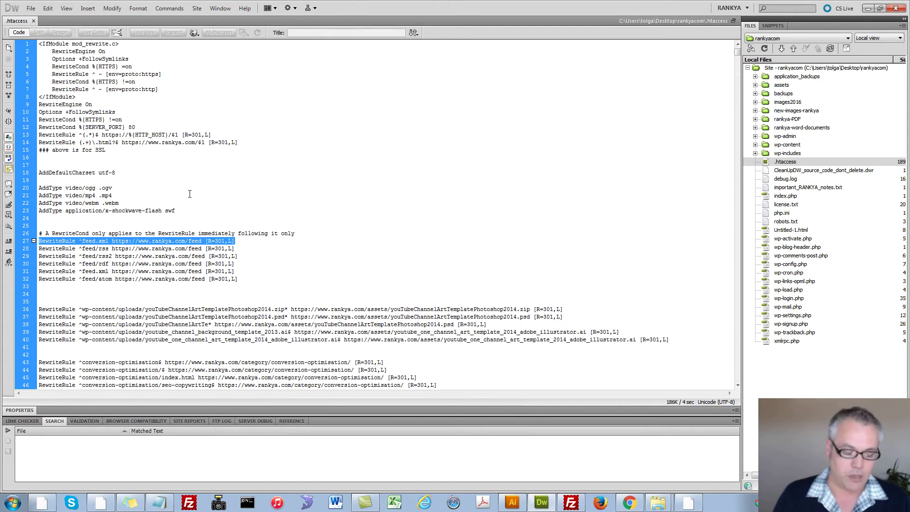
pyautogui.click(264, 255)
# Step: Replace the .htaccess contents with one rule redirecting abc.html to newdomain.com/abc.html
pyautogui.hotkey('ctrl', 'a')
pyautogui.press('Delete')
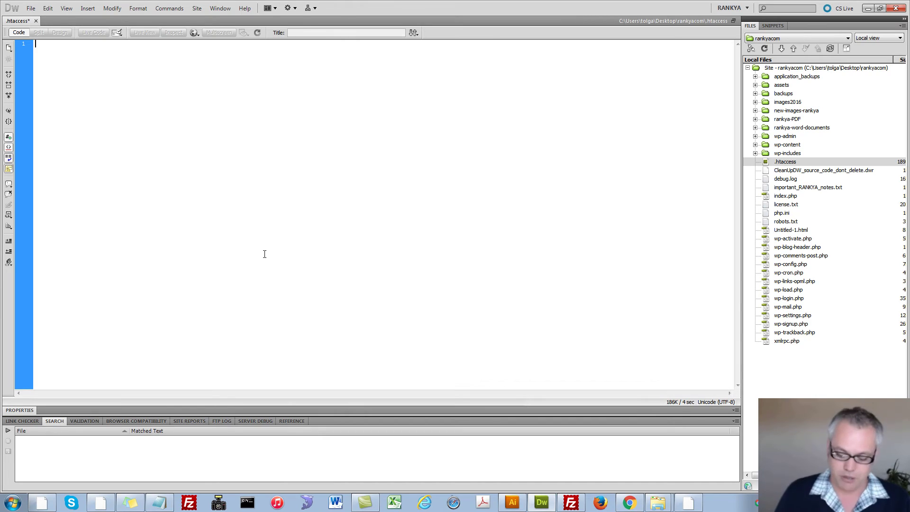
pyautogui.hotkey('ctrl', 'v')
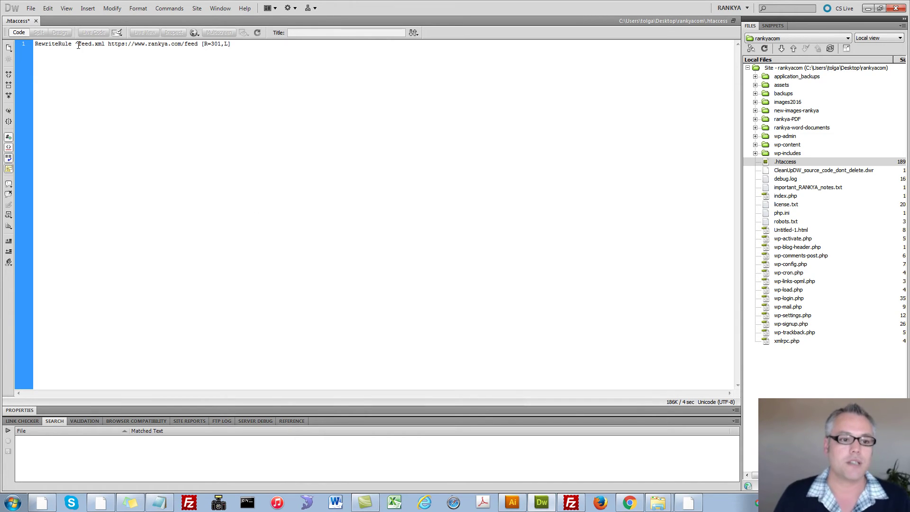
pyautogui.click(90, 100)
pyautogui.press('Delete')
pyautogui.press('Delete')
pyautogui.press('Delete')
pyautogui.press('Delete')
pyautogui.press('BackSpace')
pyautogui.press('BackSpace')
pyautogui.press('BackSpace')
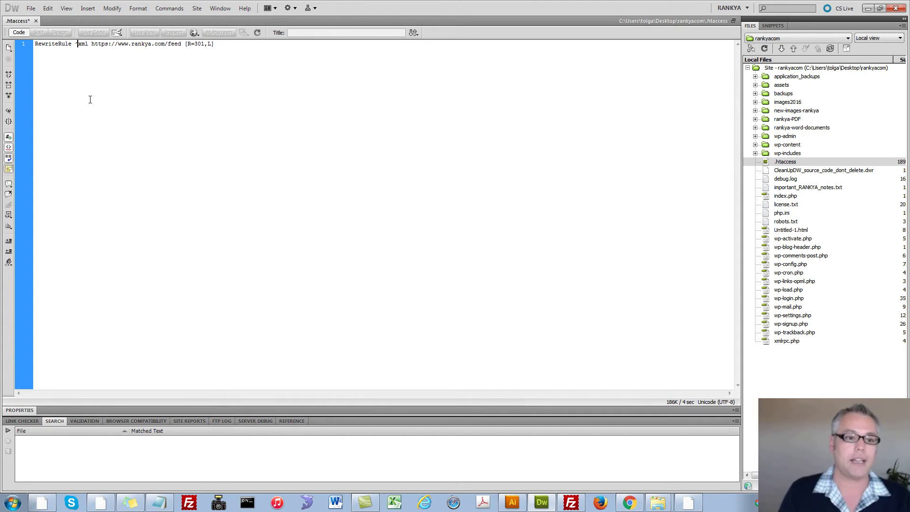
pyautogui.write('abc.html')
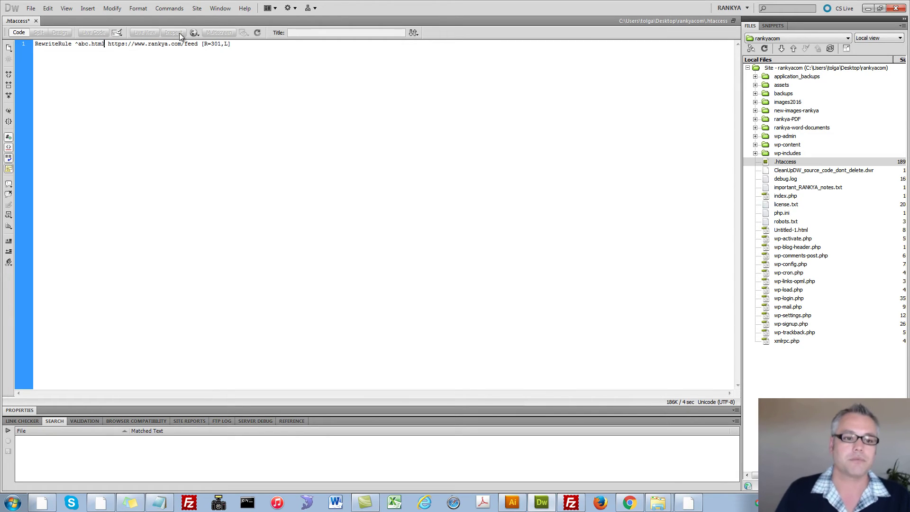
pyautogui.doubleClick(157, 44)
pyautogui.write('newdomain')
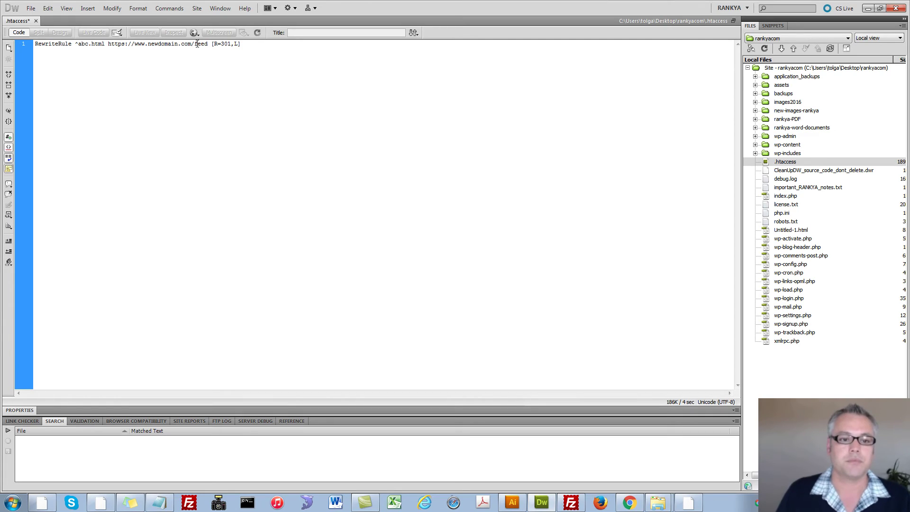
pyautogui.moveTo(195, 44); pyautogui.dragTo(210, 45)
pyautogui.write('ab')
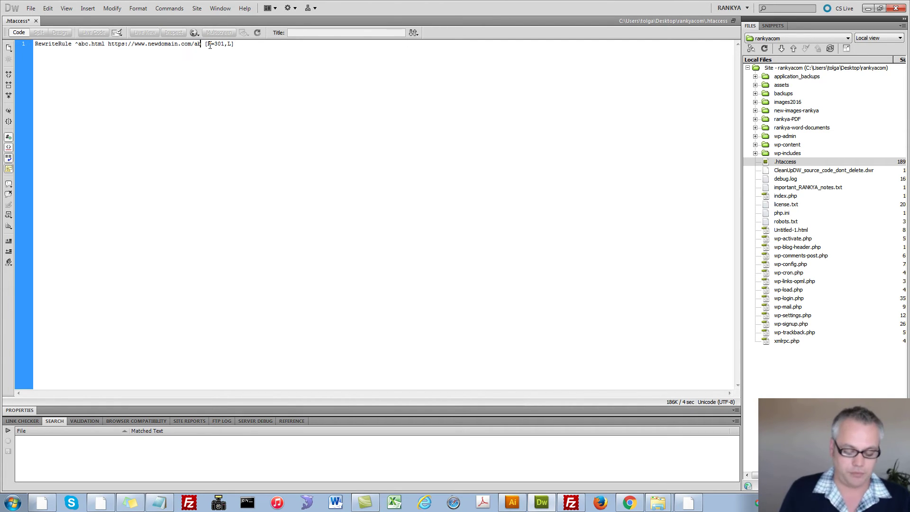
pyautogui.write('c.html')
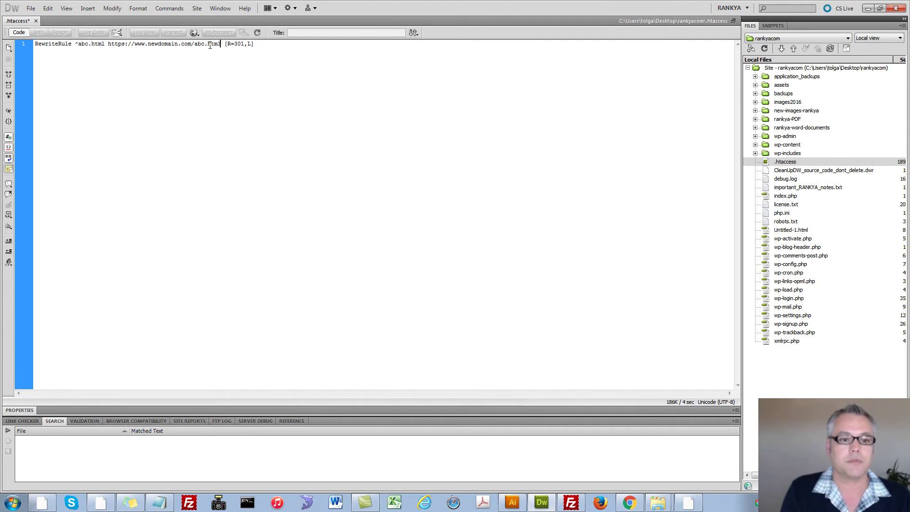
pyautogui.click(18, 46)
pyautogui.hotkey('ctrl', 'c')
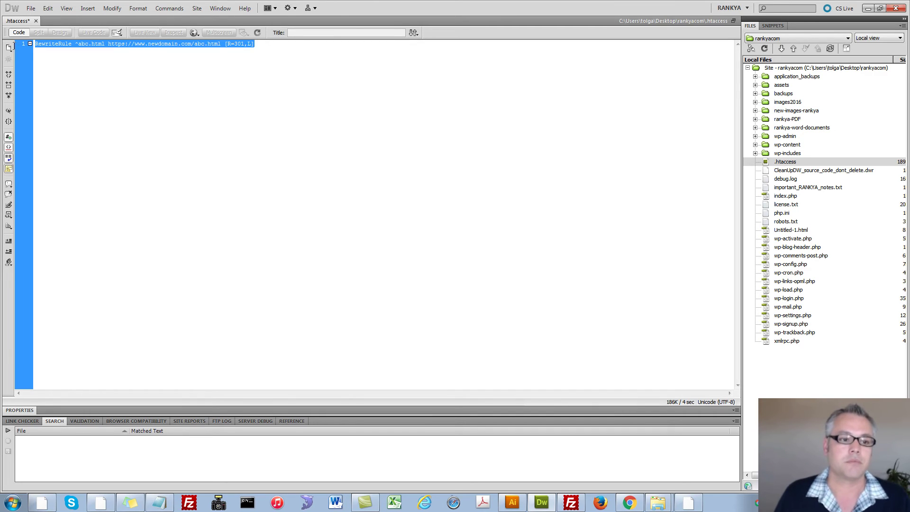
# Step: Duplicate the abc.html rule so four copies fill lines 1–4
pyautogui.click(264, 44)
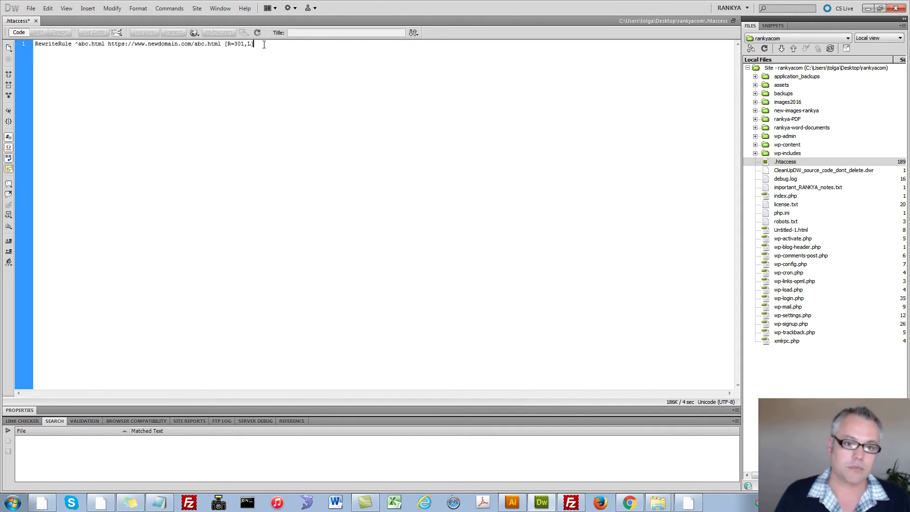
pyautogui.hotkey('ctrl', 'v')
pyautogui.press('Return')
pyautogui.hotkey('ctrl', 'v')
pyautogui.press('Return')
pyautogui.hotkey('ctrl', 'v')
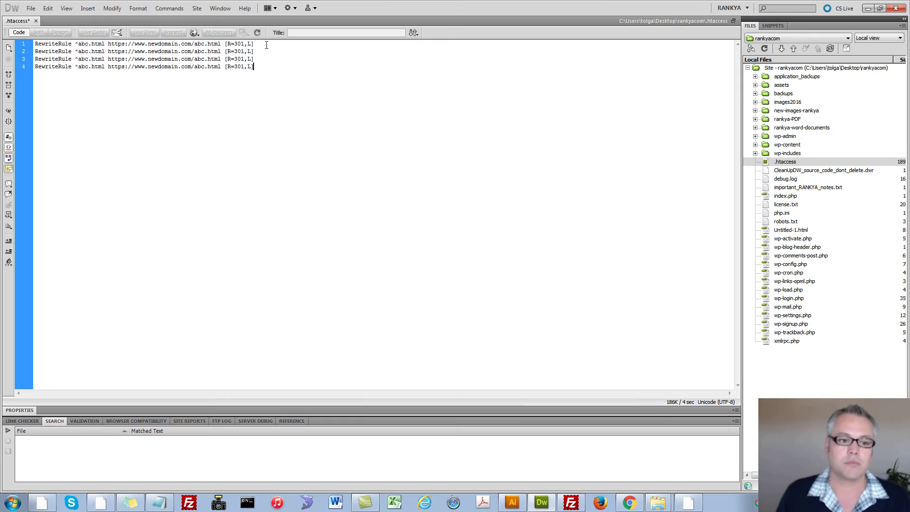
# Step: Renumber source and target pages on lines 2–4 to abc2, abc3 and abc4.html
pyautogui.click(90, 51)
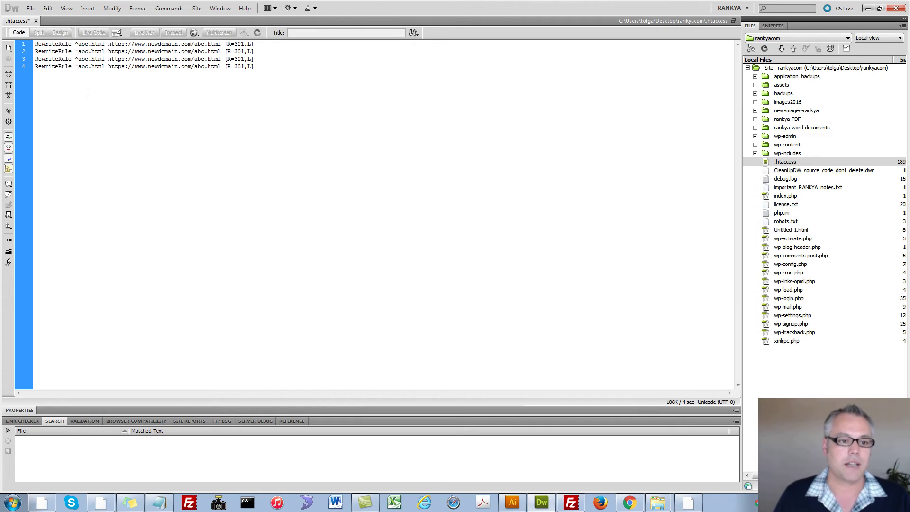
pyautogui.write('2')
pyautogui.click(89, 59)
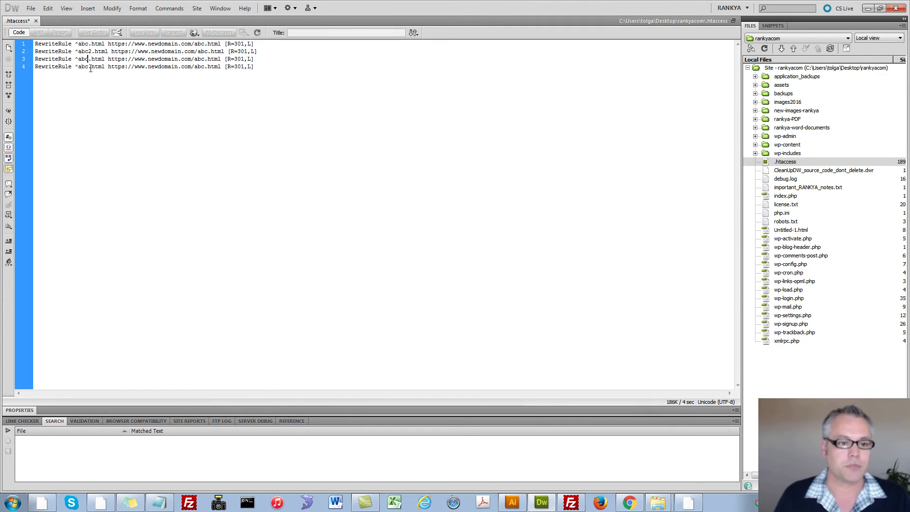
pyautogui.write('3')
pyautogui.click(89, 67)
pyautogui.write('4')
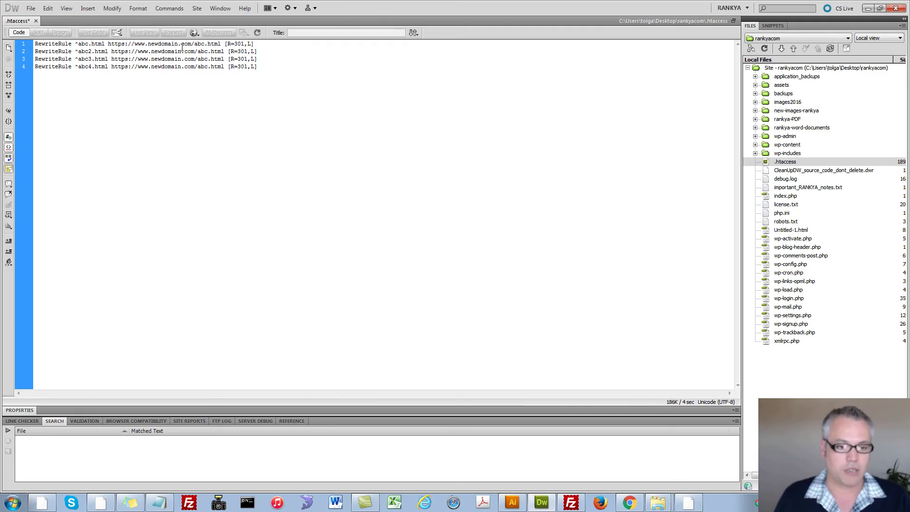
pyautogui.click(205, 51)
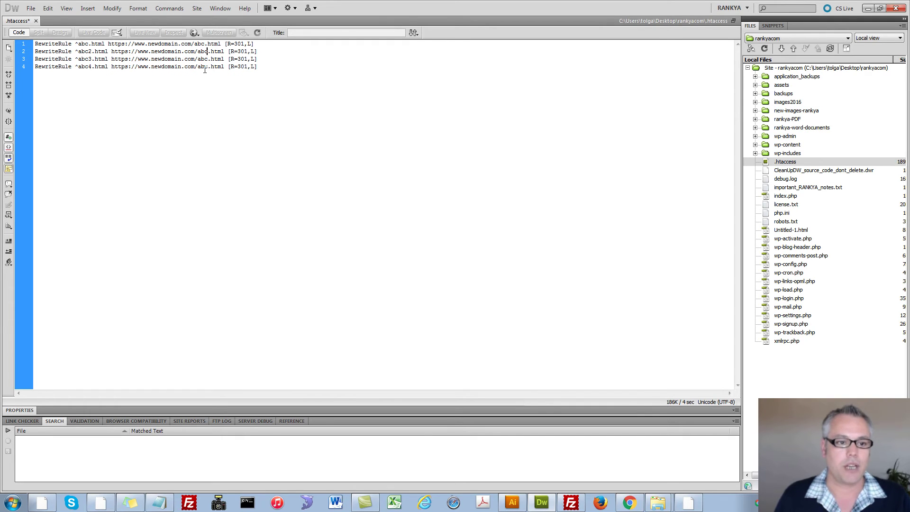
pyautogui.write('2')
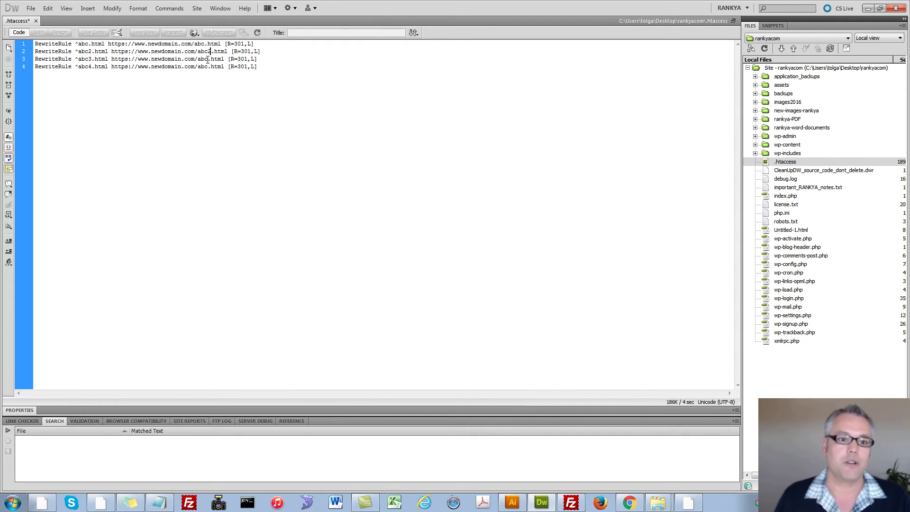
pyautogui.click(208, 59)
pyautogui.write('3')
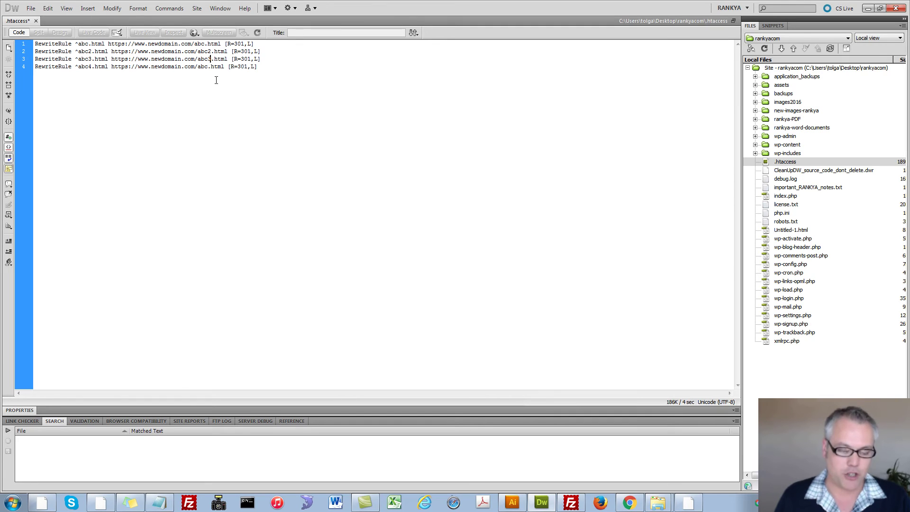
pyautogui.click(209, 67)
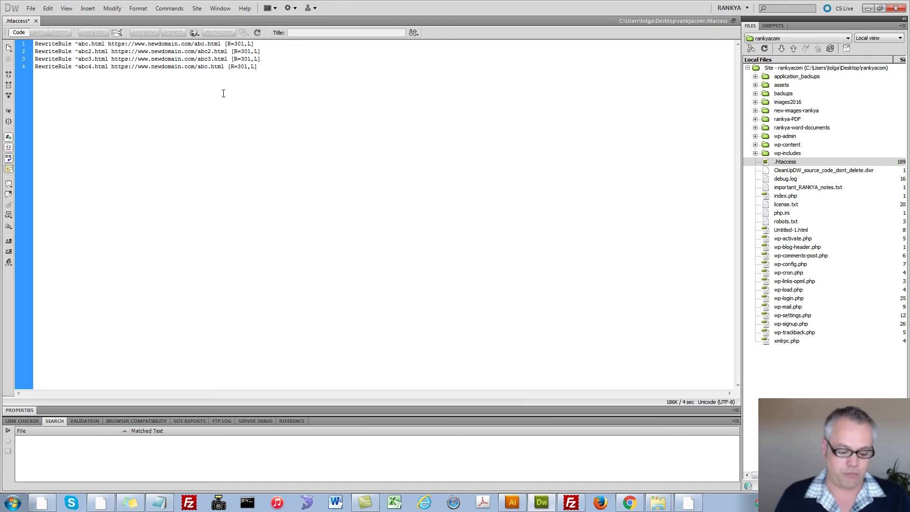
pyautogui.write('4')
pyautogui.moveTo(181, 66); pyautogui.dragTo(185, 66)
pyautogui.click(266, 67)
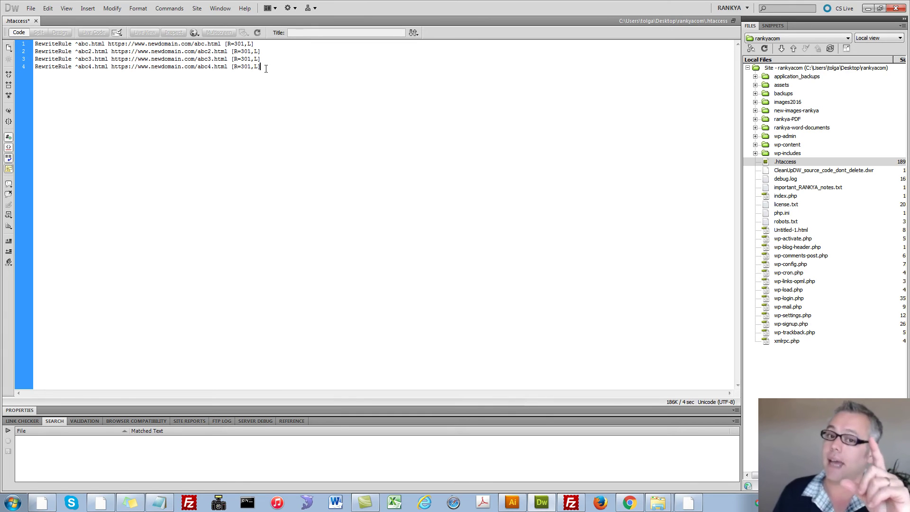
# Step: Copy line 4 to line 7, changing abc4 to oldcategory and the target to sitemap.html
pyautogui.moveTo(263, 67); pyautogui.dragTo(18, 66)
pyautogui.hotkey('ctrl', 'c')
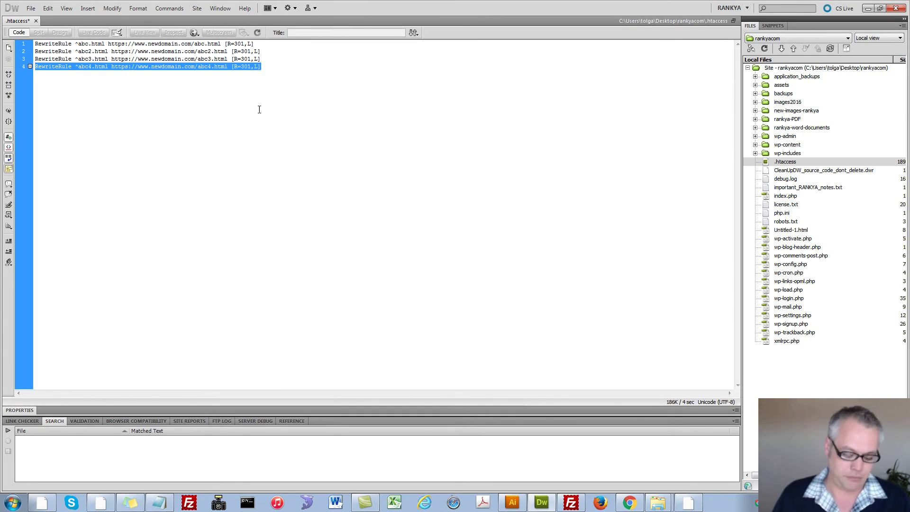
pyautogui.click(284, 66)
pyautogui.press('Return')
pyautogui.press('Return')
pyautogui.press('Return')
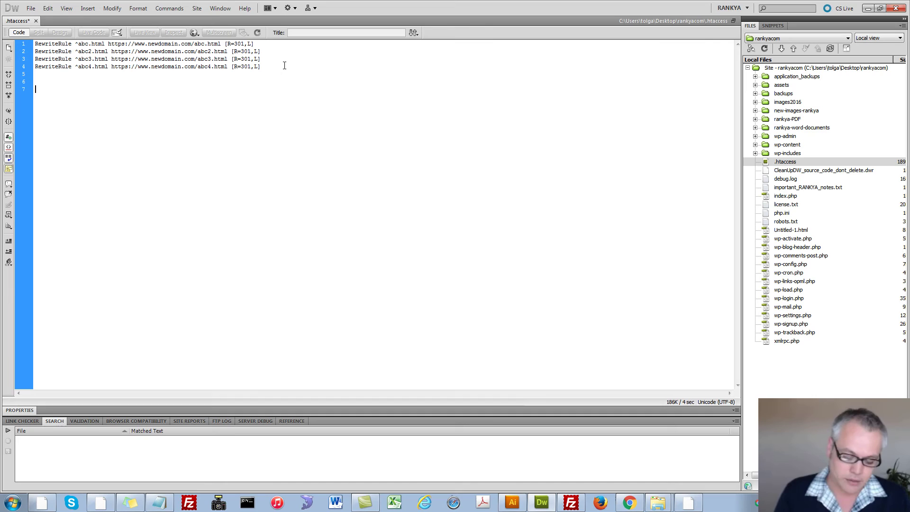
pyautogui.hotkey('ctrl', 'v')
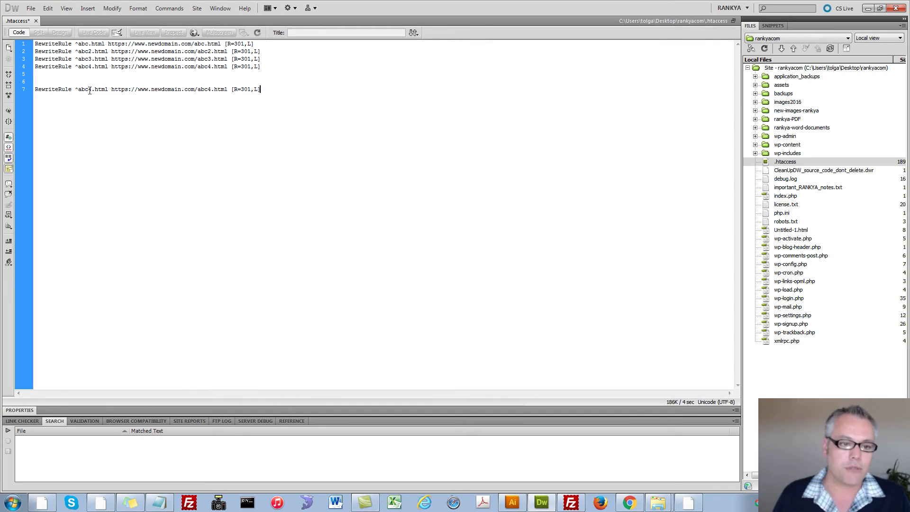
pyautogui.moveTo(91, 93); pyautogui.dragTo(81, 89)
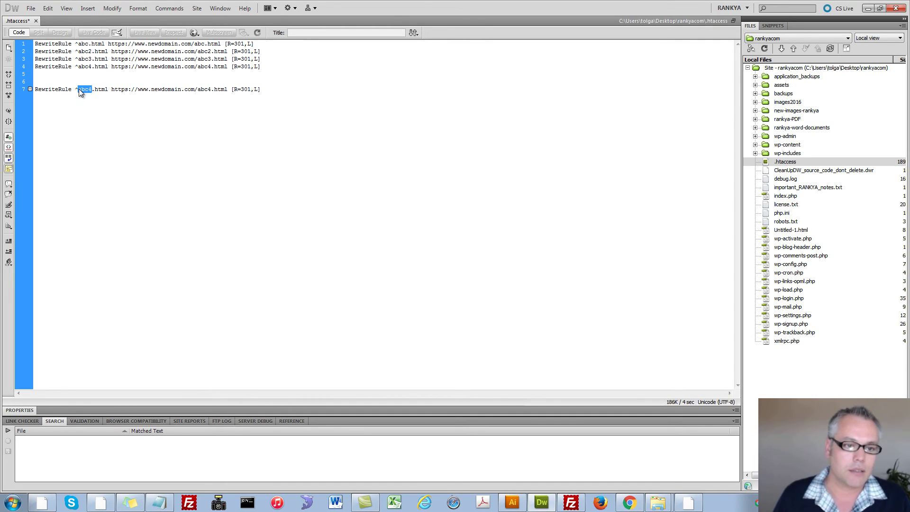
pyautogui.write('oldcatego')
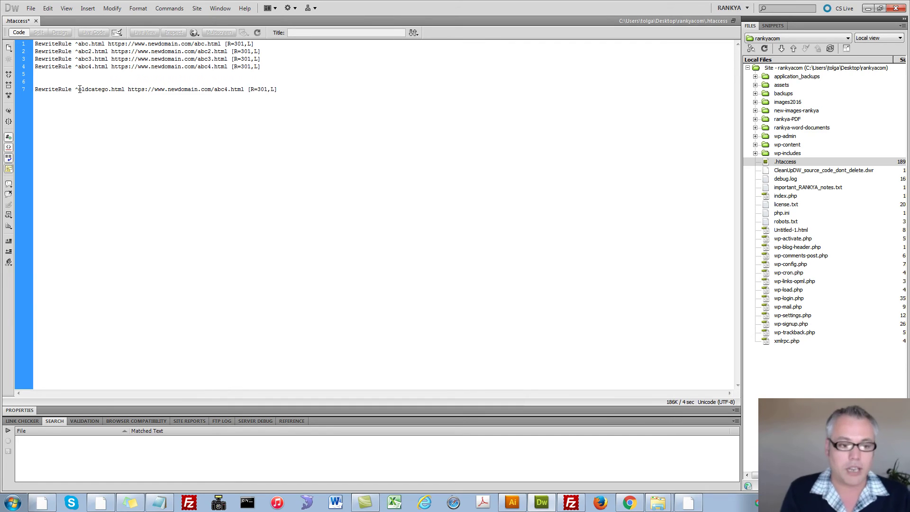
pyautogui.write('ry')
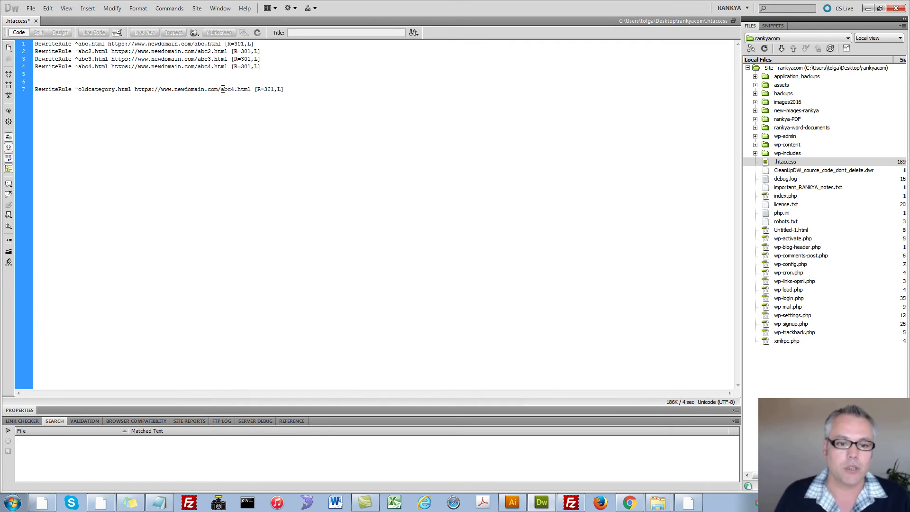
pyautogui.moveTo(221, 89); pyautogui.dragTo(251, 89)
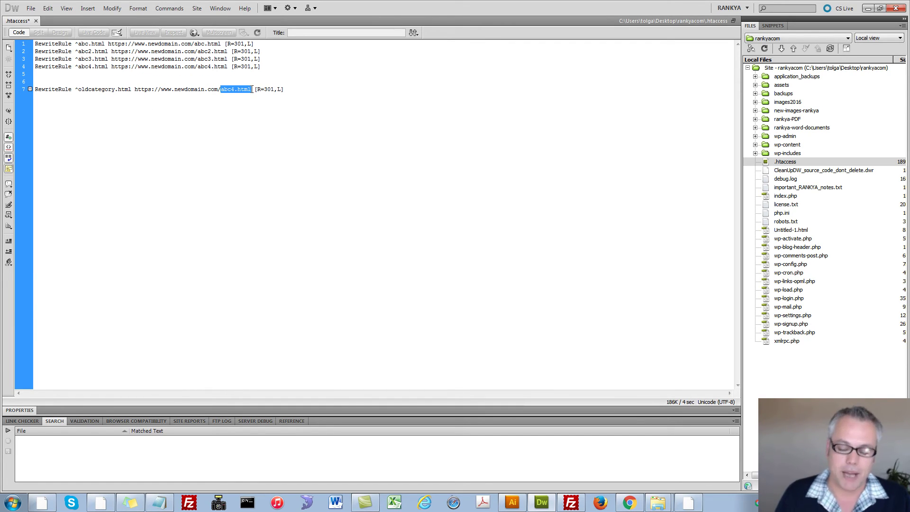
pyautogui.press('Delete')
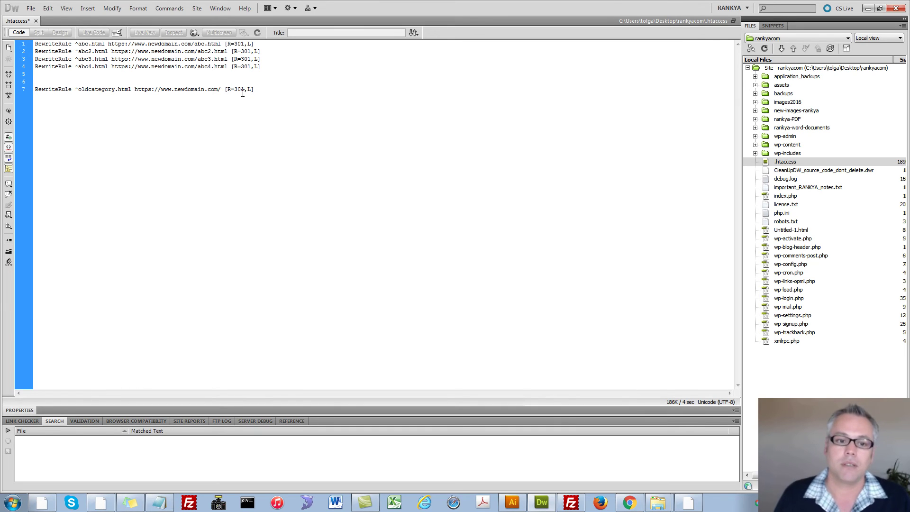
pyautogui.write('sitemap.')
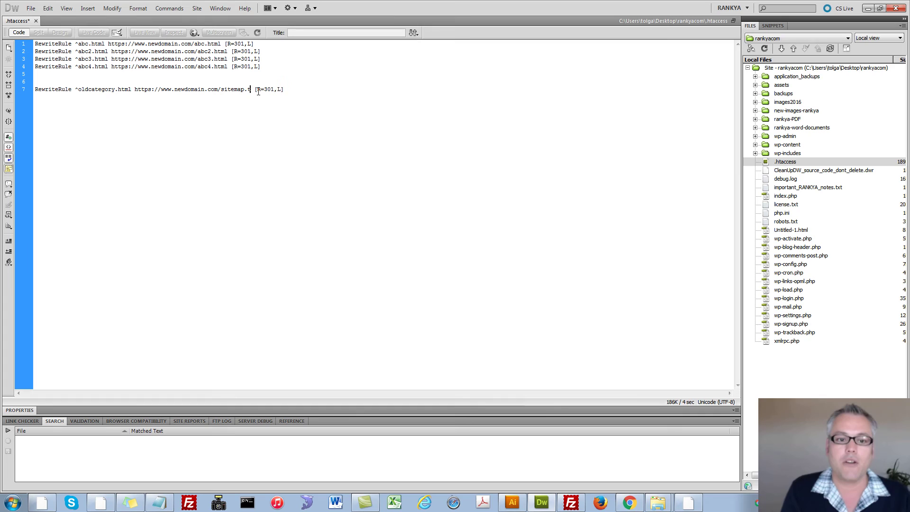
pyautogui.write('thml')
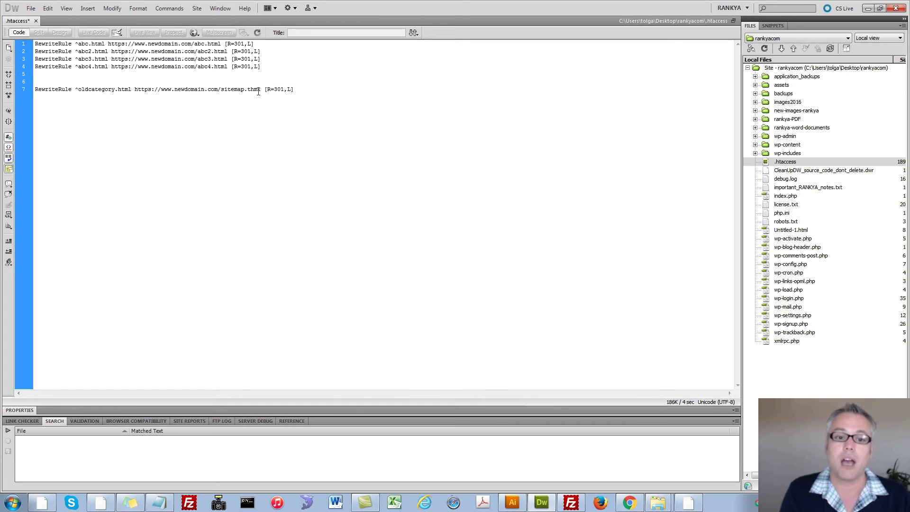
pyautogui.press('BackSpace')
pyautogui.press('BackSpace')
pyautogui.press('BackSpace')
pyautogui.press('BackSpace')
pyautogui.write('html')
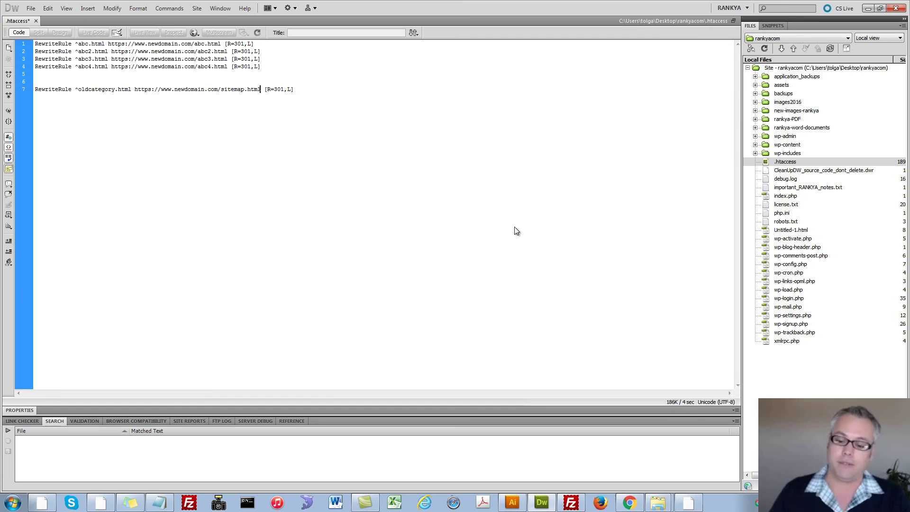
pyautogui.click(630, 503)
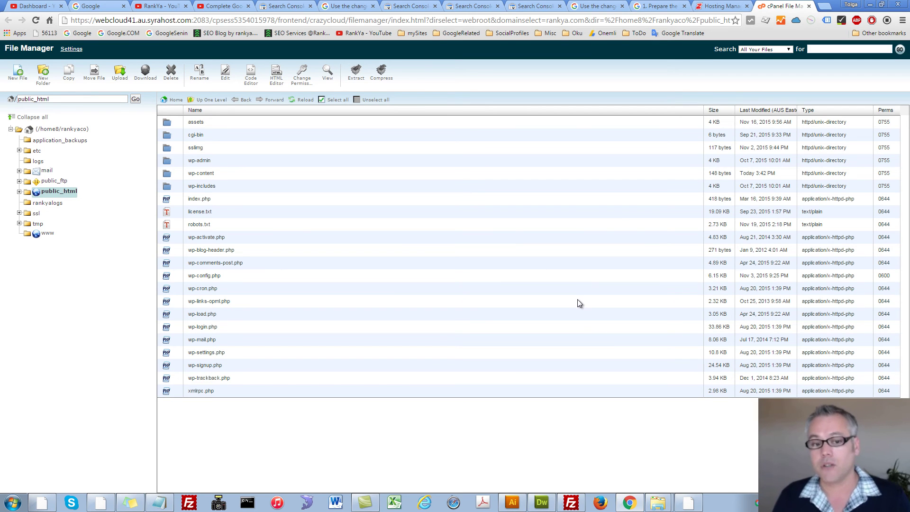
pyautogui.click(488, 7)
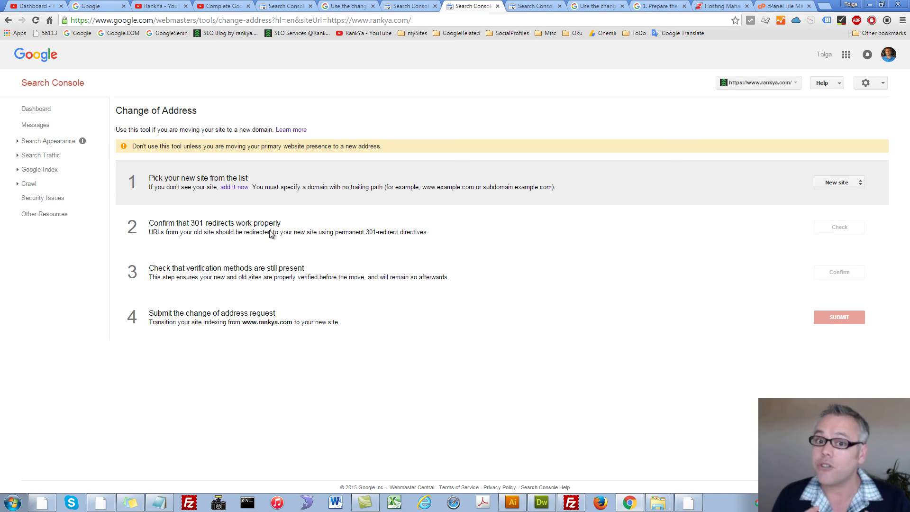
# Step: Highlight the step 3 and step 4 headings on the Change of Address page for emphasis
pyautogui.moveTo(149, 268); pyautogui.dragTo(324, 269)
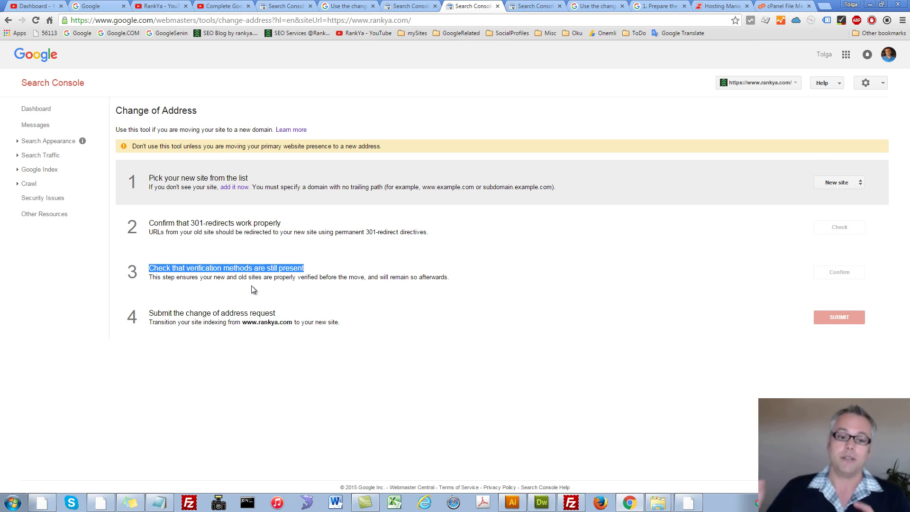
pyautogui.click(238, 278)
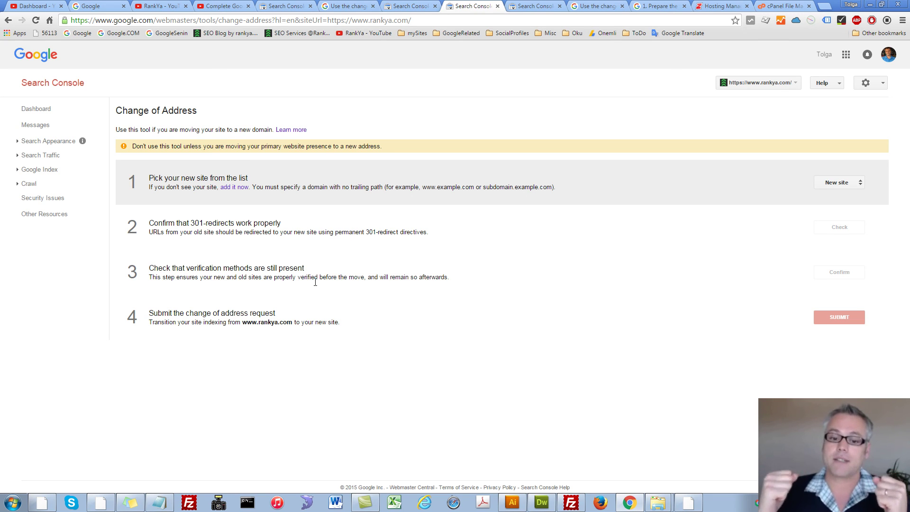
pyautogui.moveTo(149, 313); pyautogui.dragTo(285, 316)
pyautogui.click(293, 322)
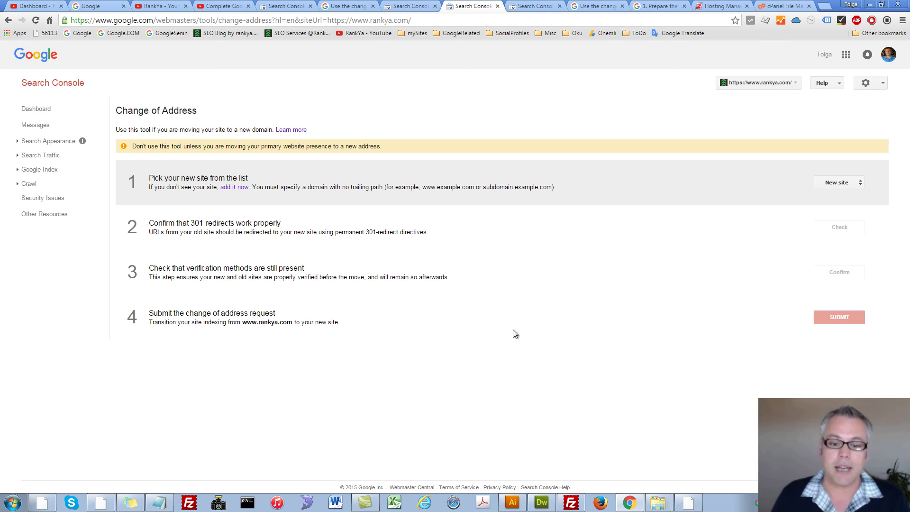
pyautogui.click(861, 183)
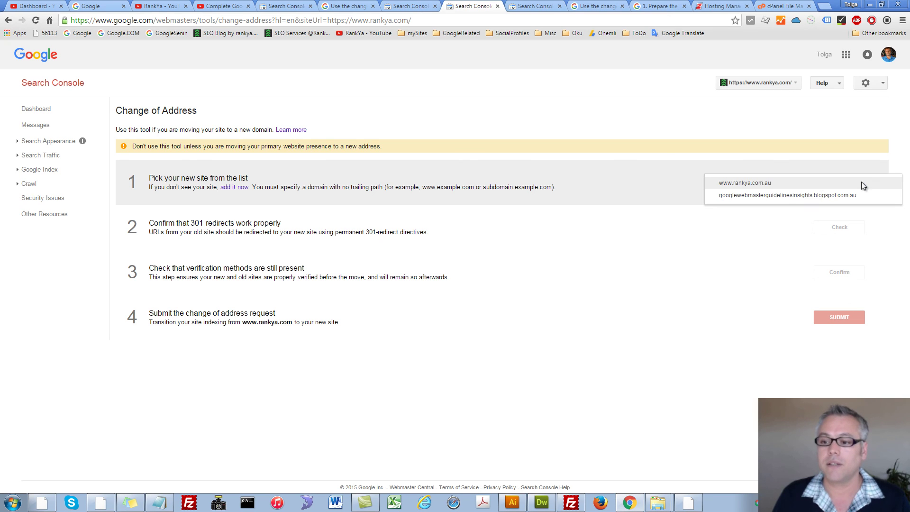
pyautogui.click(756, 187)
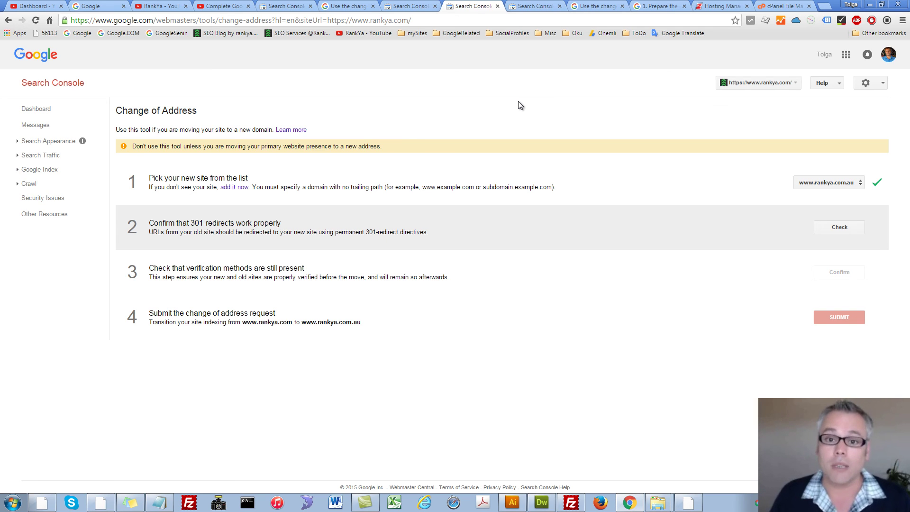
pyautogui.click(160, 7)
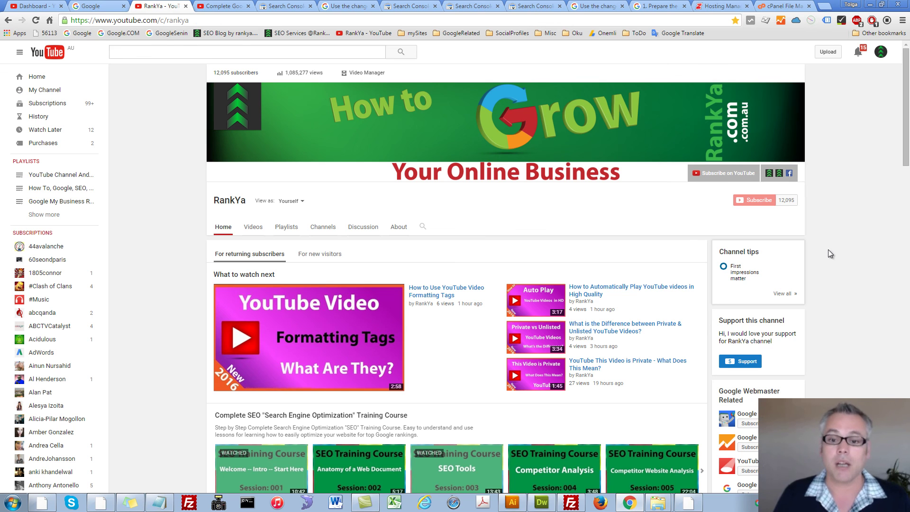